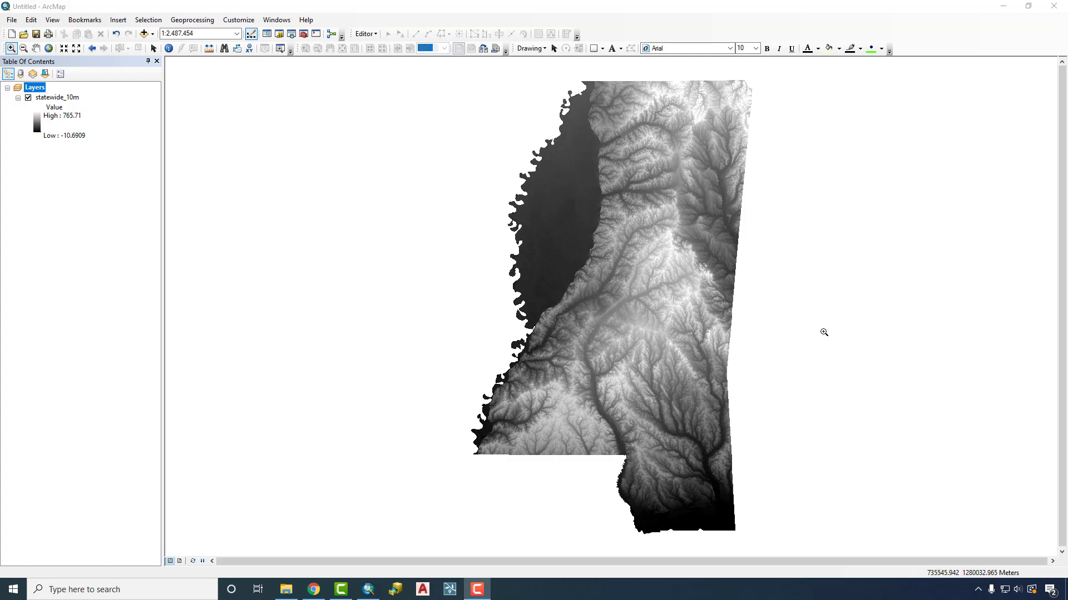
# - Switch from ArcMap to the MARIS website in Google Chrome
pyautogui.click(320, 592)
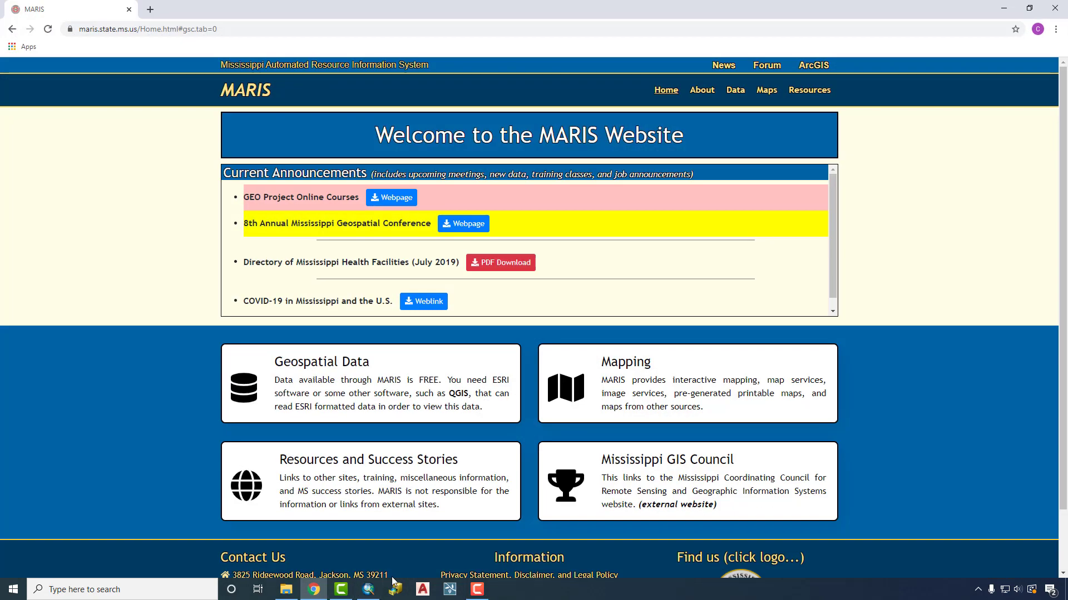
# - Browse MARIS Data to the Elevation page's Topographic contour and DEM downloads, then minimize Chrome
pyautogui.click(735, 90)
pyautogui.scroll(-5, 278, 426)
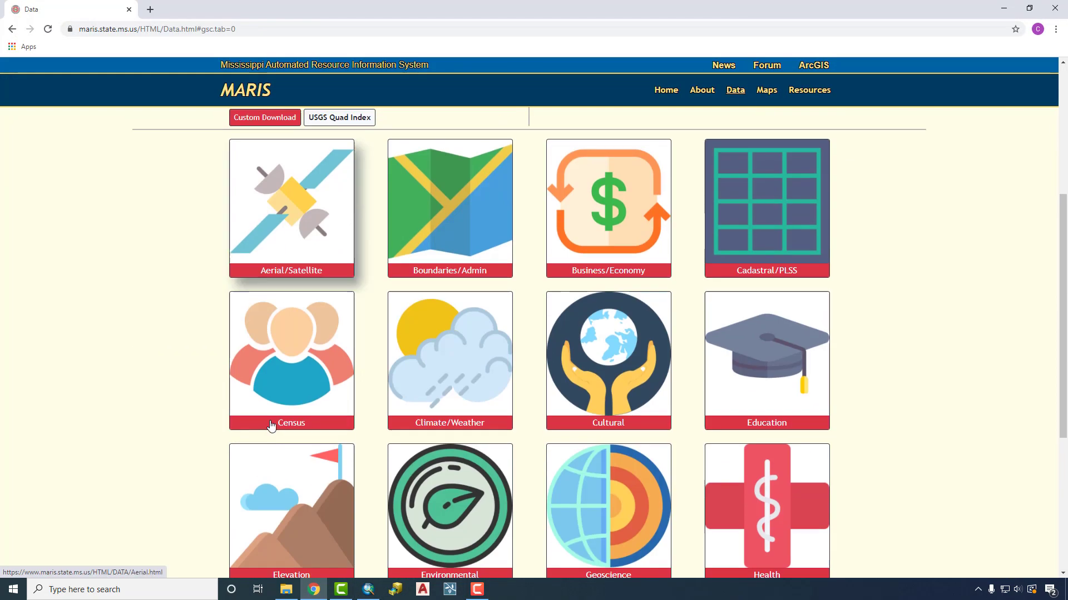
pyautogui.scroll(-2, 306, 431)
pyautogui.click(305, 435)
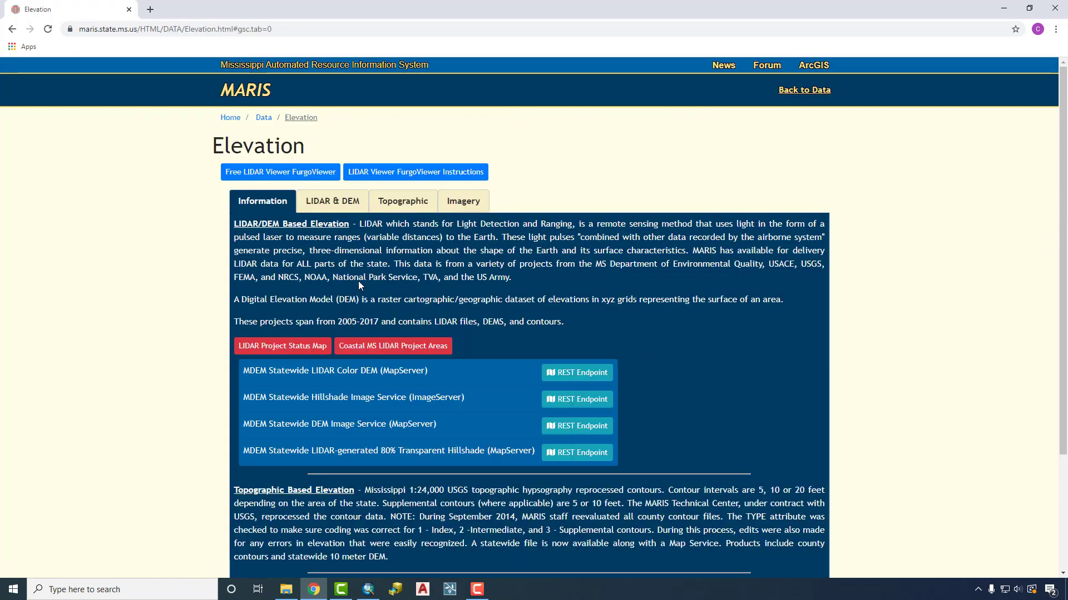
pyautogui.click(398, 203)
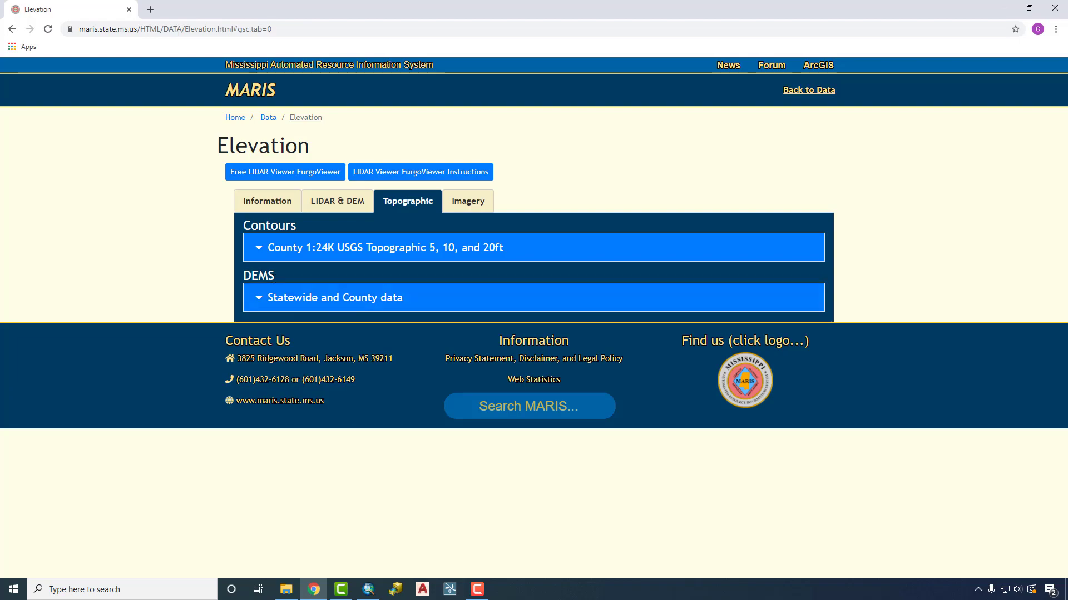
pyautogui.click(1004, 7)
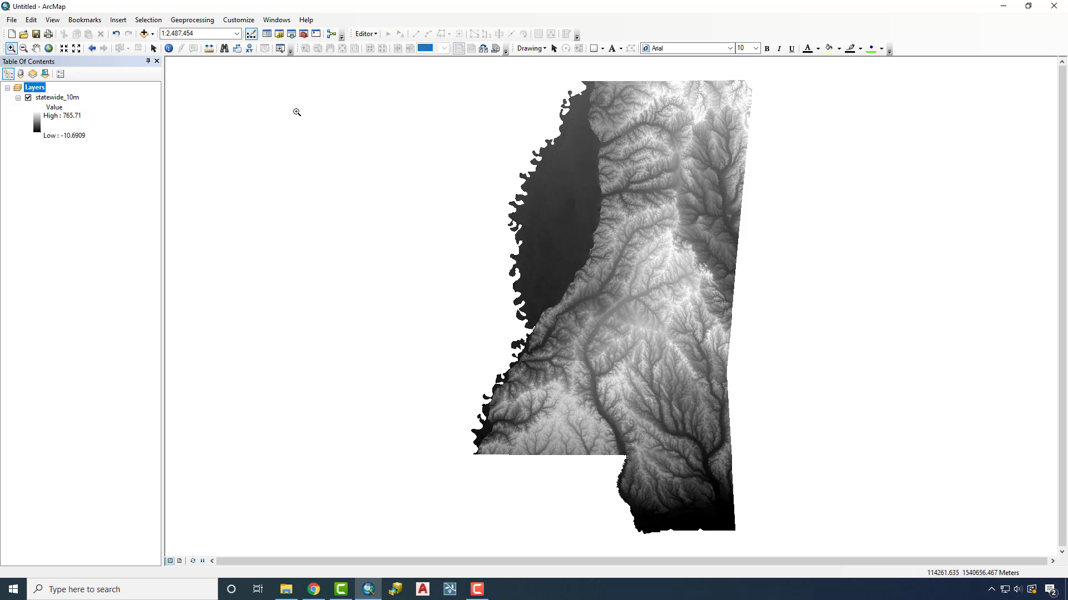
# - Add co_105.shp from GIS_Data > Mississippi > Oktibbeha > oktibbeha and zoom in around the county
pyautogui.click(152, 34)
pyautogui.click(173, 48)
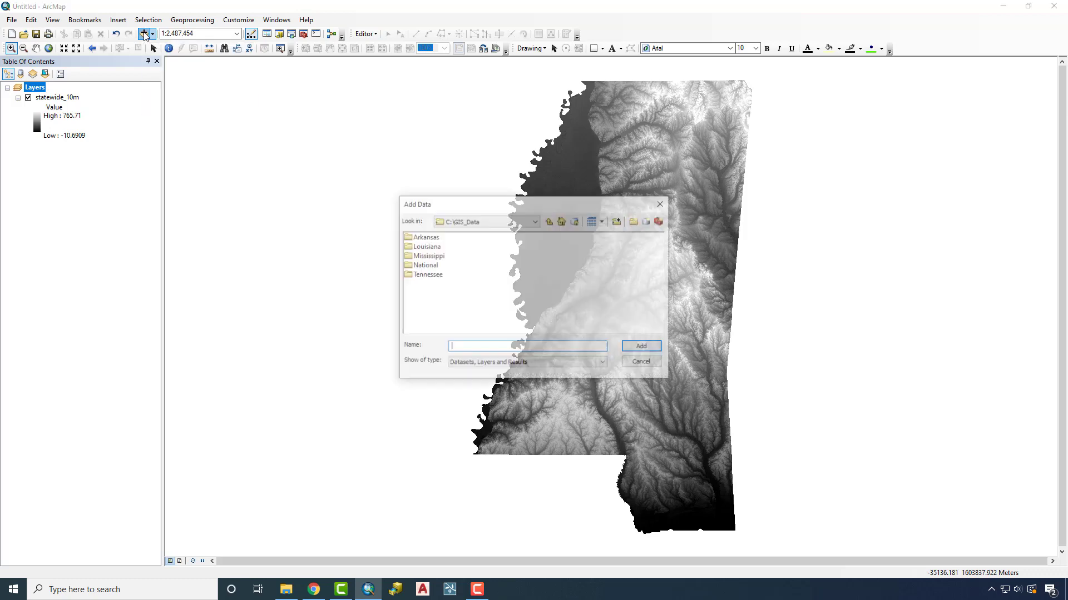
pyautogui.click(437, 259)
pyautogui.doubleClick(437, 259)
pyautogui.doubleClick(495, 315)
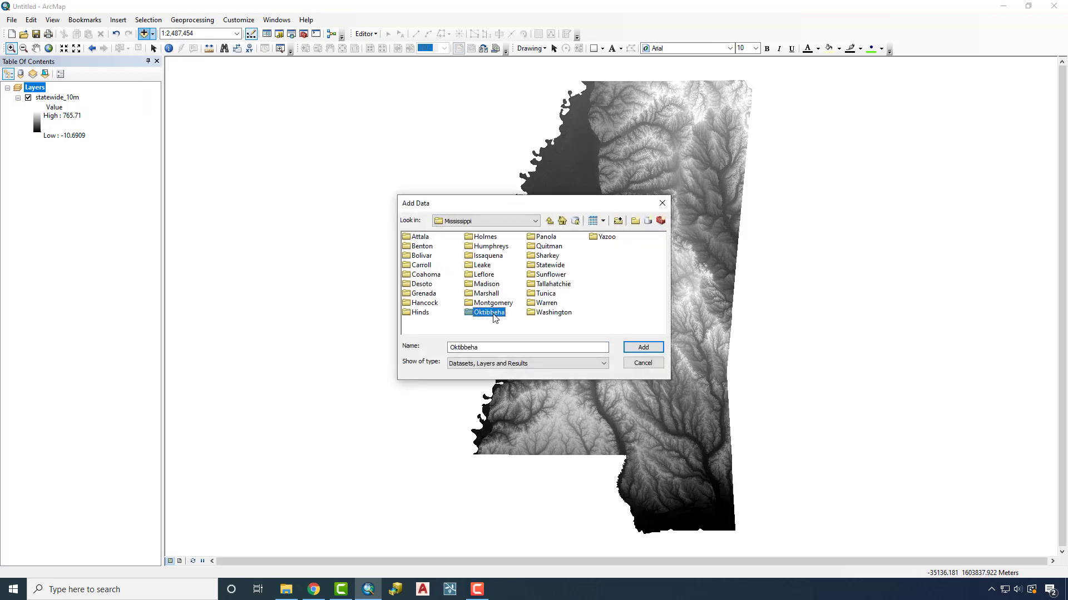
pyautogui.doubleClick(425, 246)
pyautogui.click(430, 247)
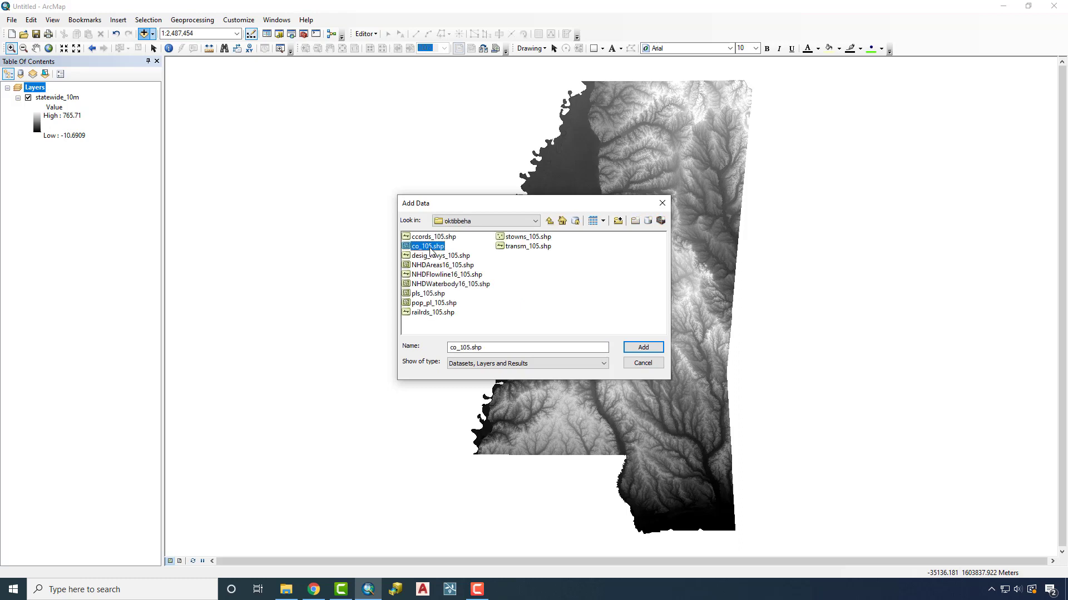
pyautogui.click(639, 346)
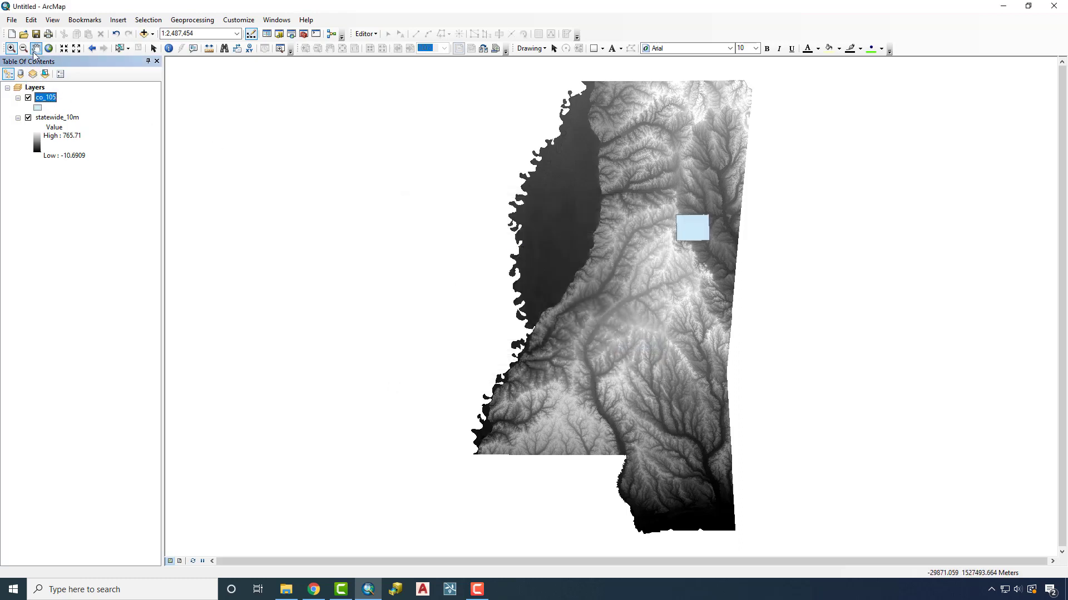
pyautogui.moveTo(655, 201); pyautogui.dragTo(737, 256)
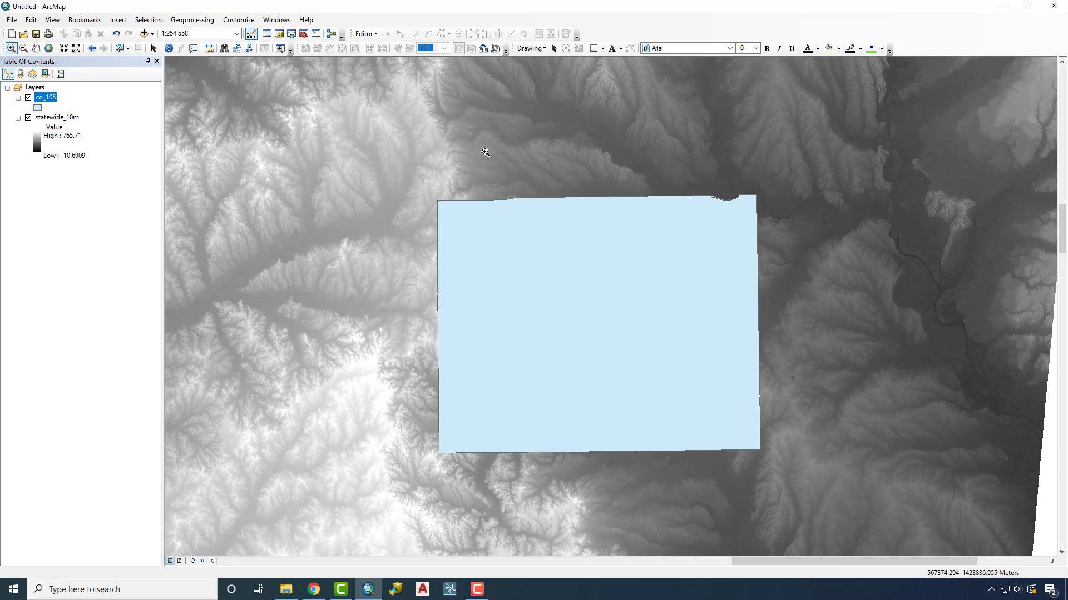
# - Check under Customize > Extensions that the analyst extensions are enabled
pyautogui.click(246, 25)
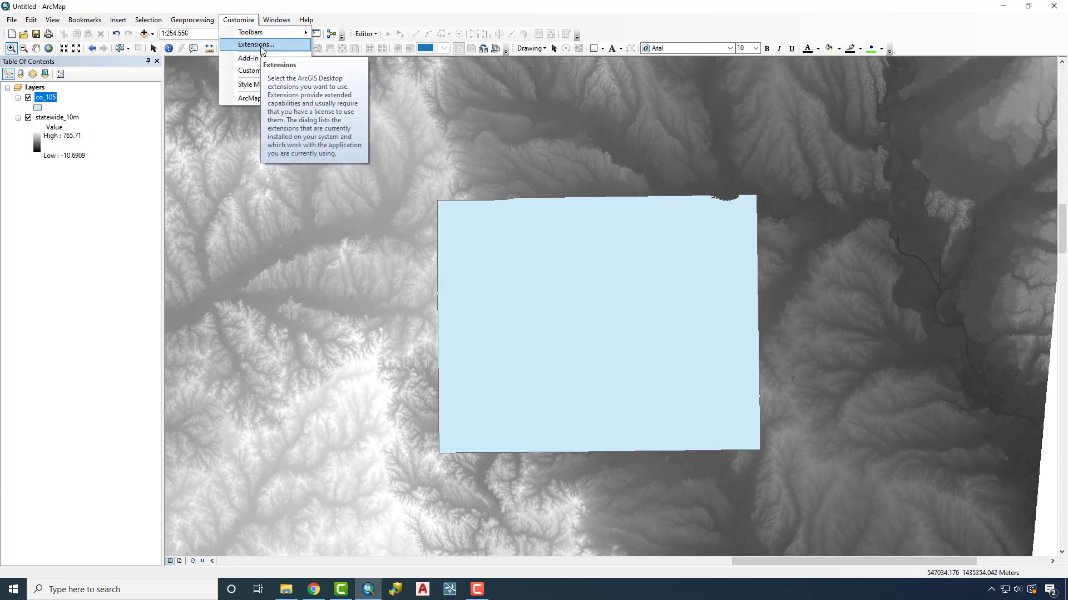
pyautogui.click(258, 45)
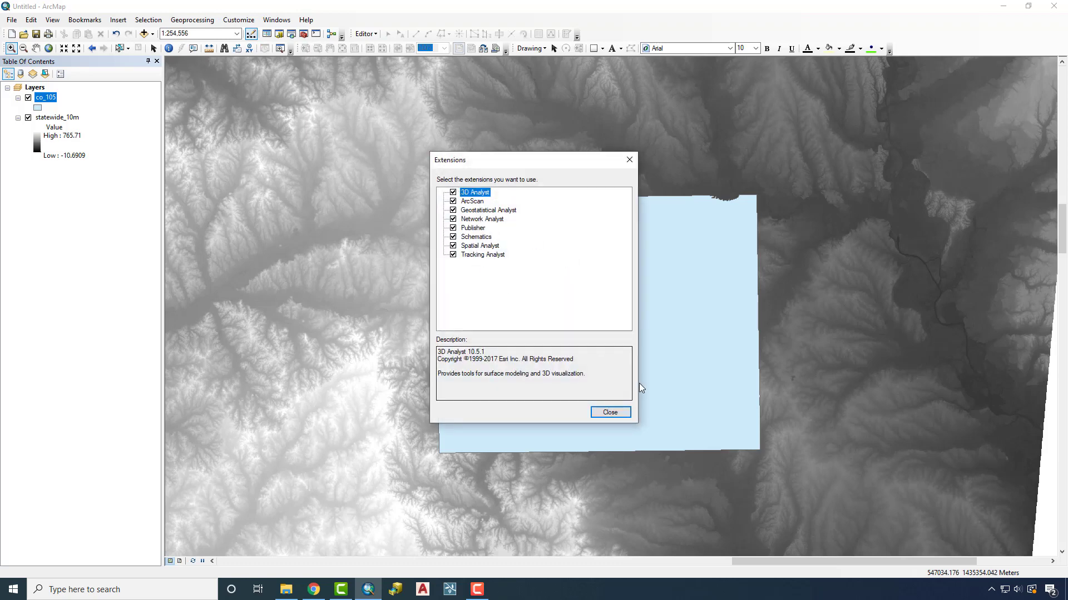
pyautogui.click(610, 412)
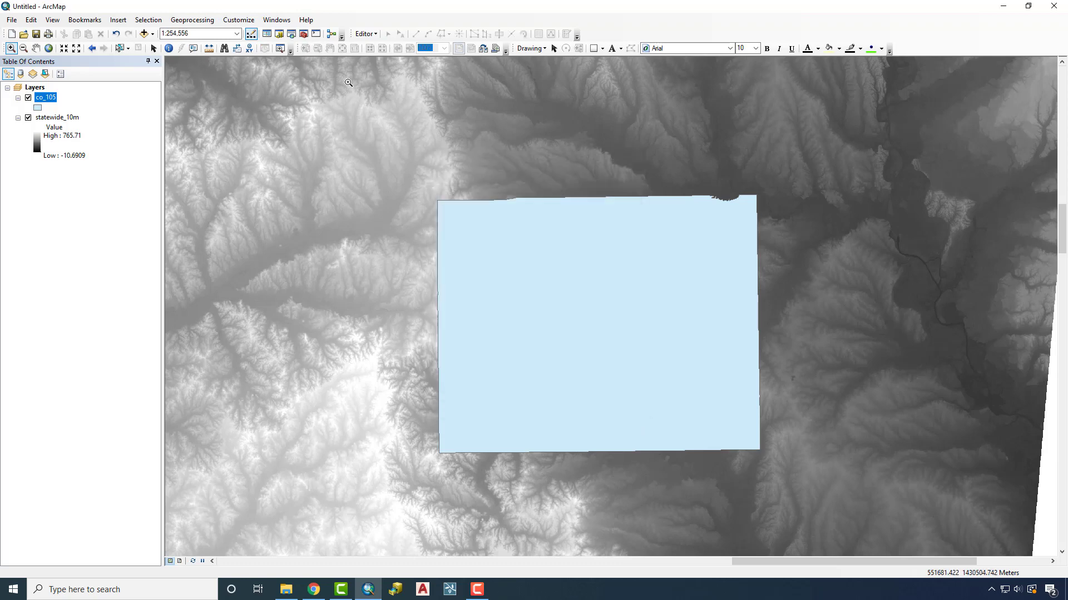
# - Open Extract by Mask from ArcToolbox's Spatial Analyst Tools > Extraction
pyautogui.click(305, 35)
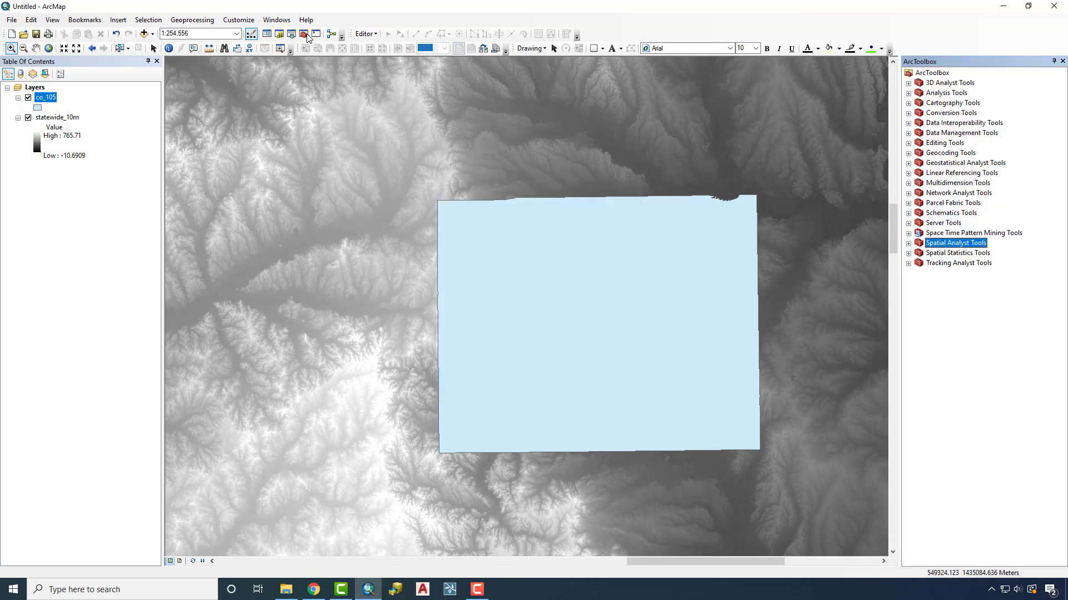
pyautogui.click(908, 243)
pyautogui.click(918, 283)
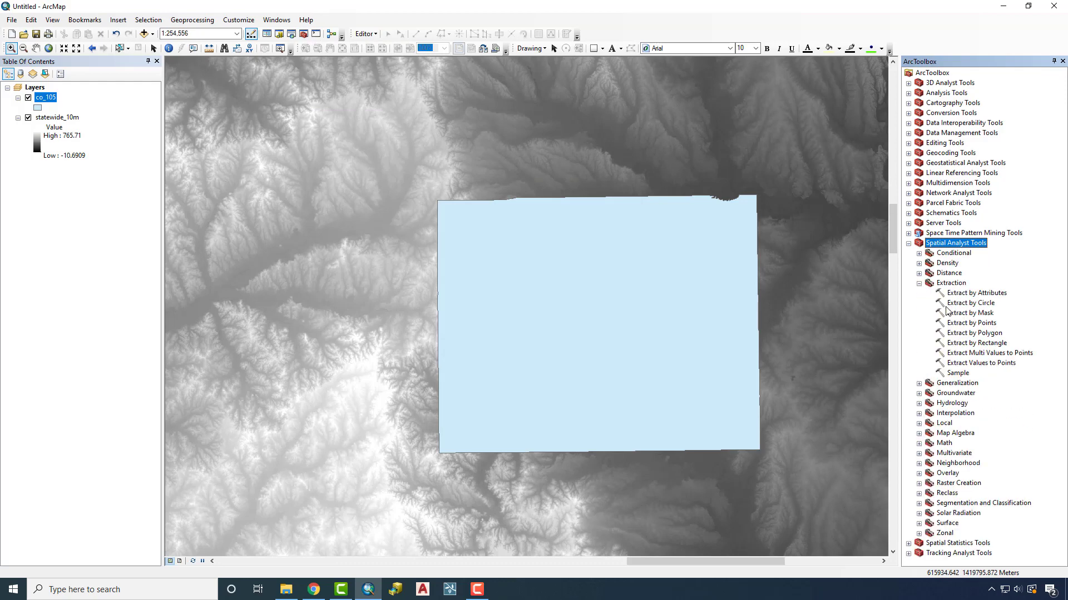
pyautogui.doubleClick(970, 313)
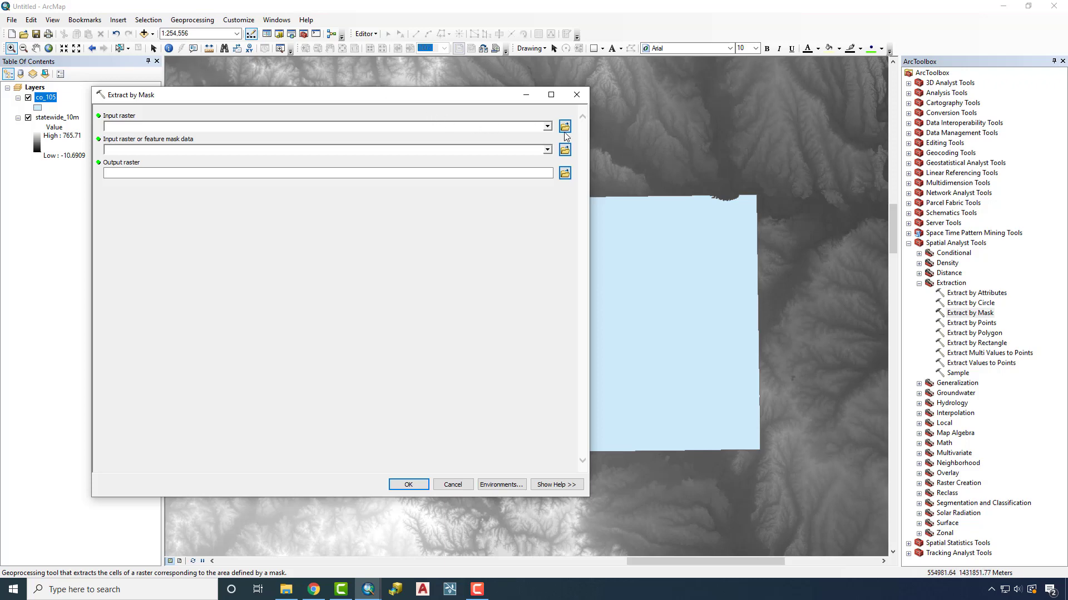
# - Run Extract by Mask with statewide_10m as input and co_105 as mask, keeping the default output
pyautogui.click(547, 126)
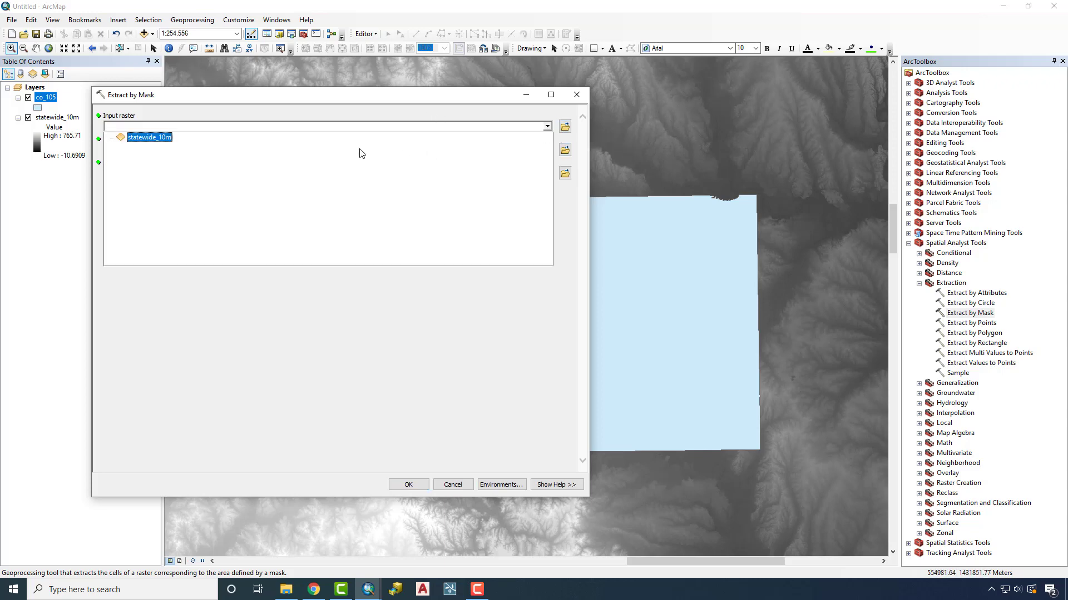
pyautogui.click(146, 139)
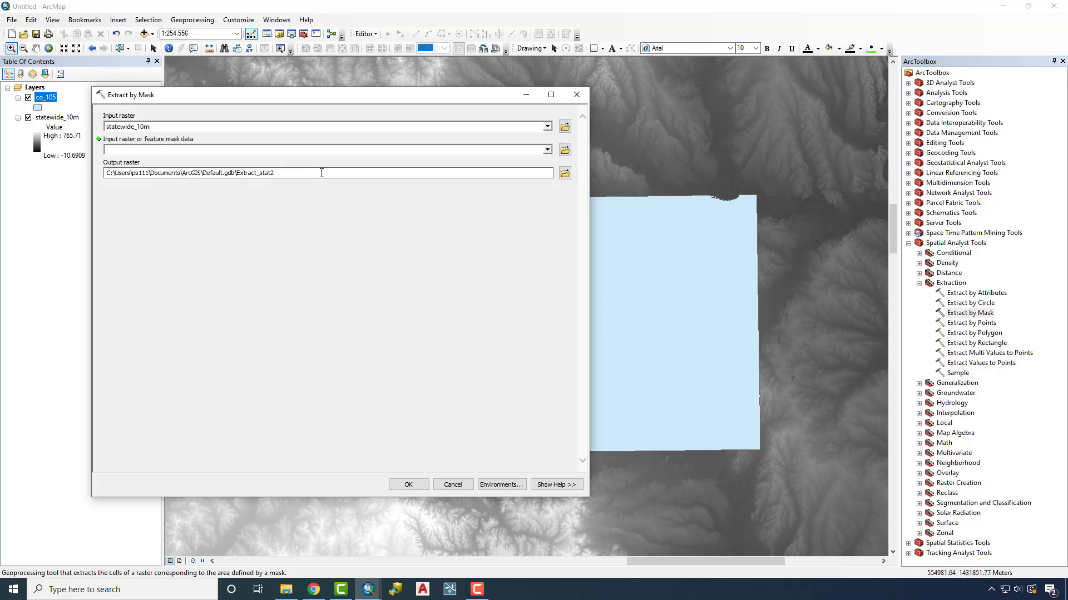
pyautogui.click(547, 149)
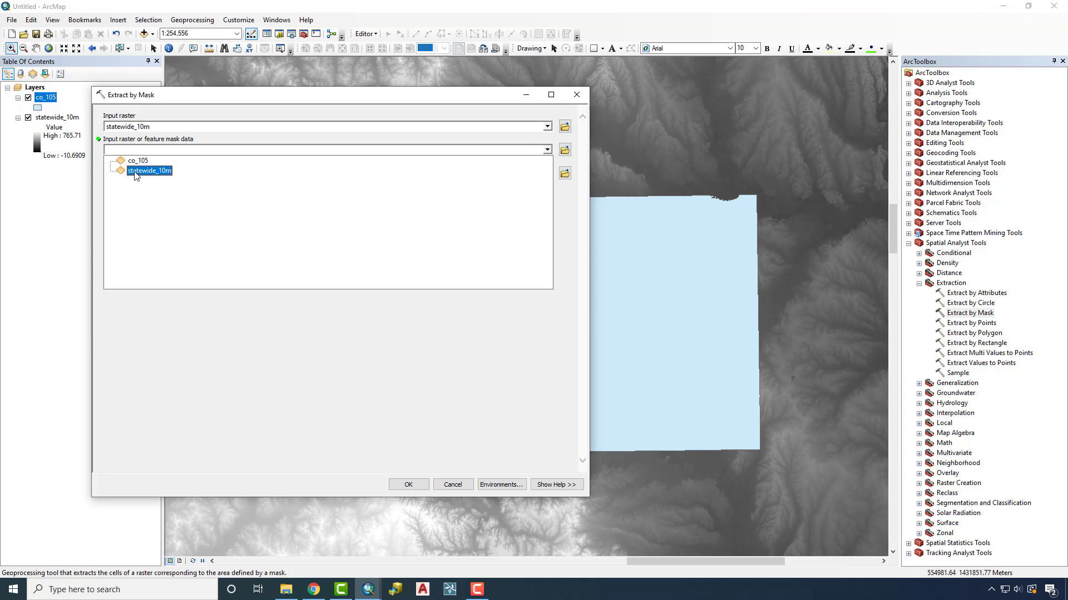
pyautogui.click(137, 162)
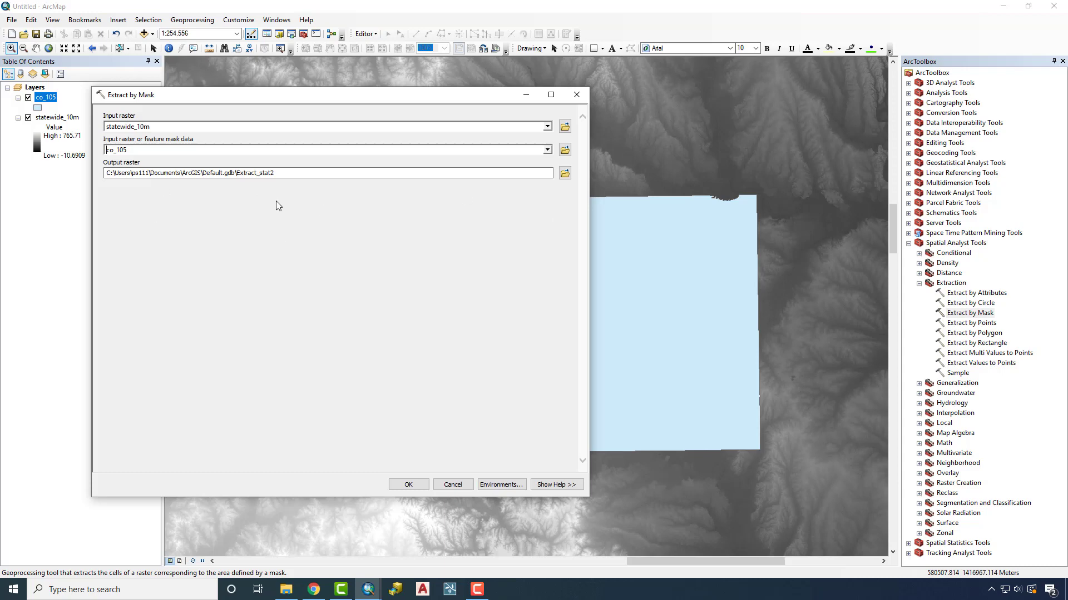
pyautogui.click(407, 485)
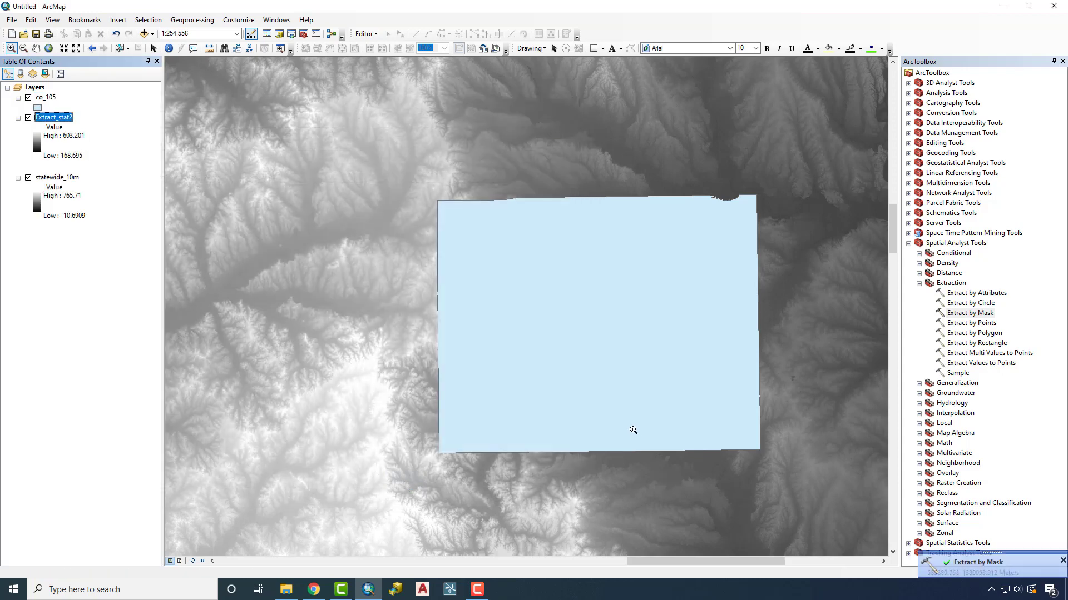
# - Give co_105 a Hollow fill, hide statewide_10m, and collapse the Extraction toolset
pyautogui.click(37, 108)
pyautogui.click(667, 259)
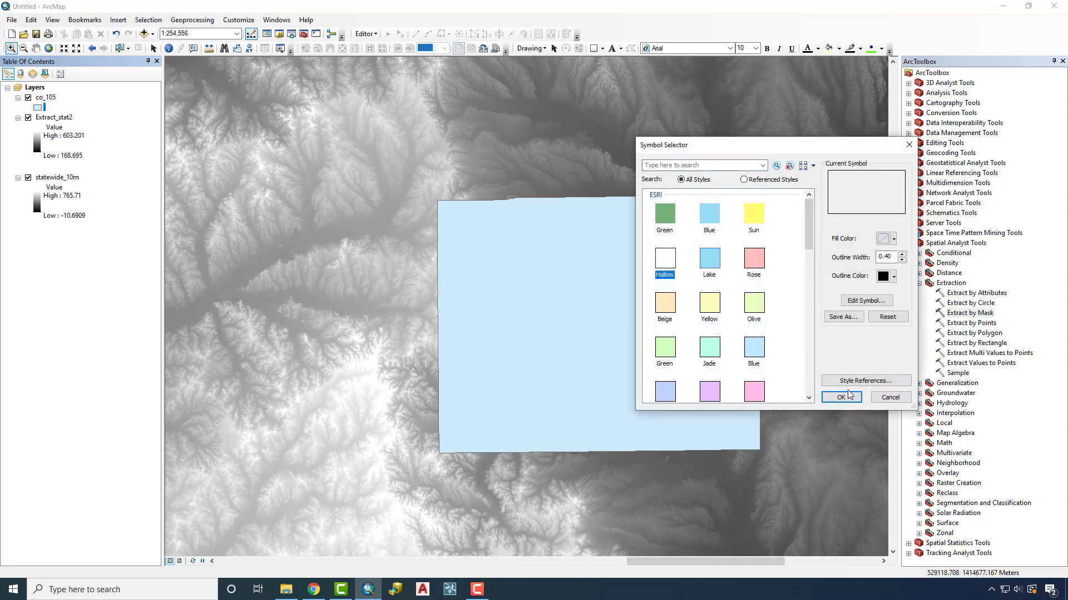
pyautogui.click(841, 397)
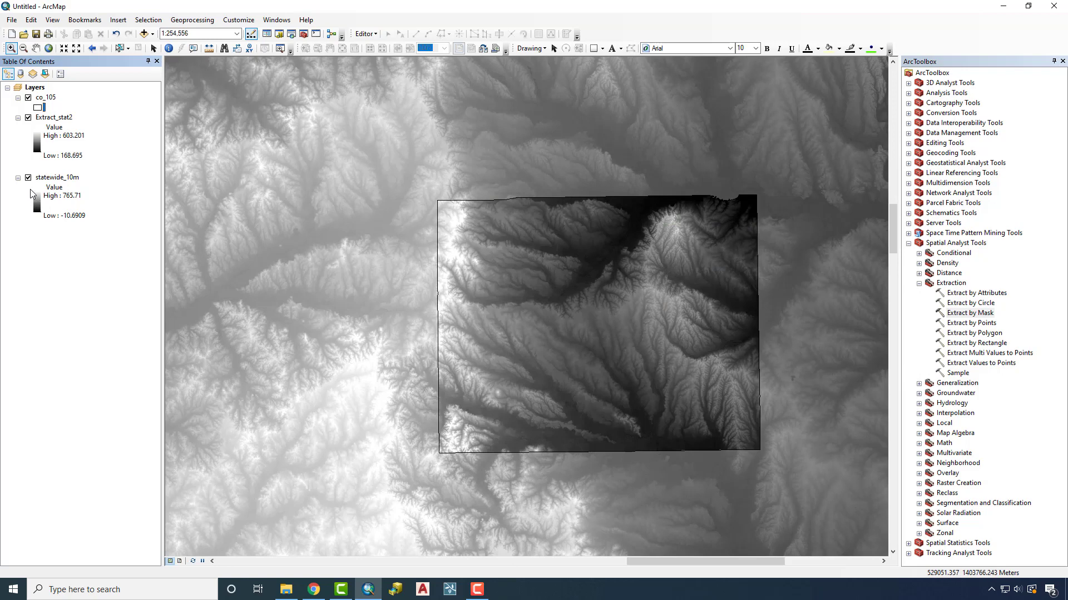
pyautogui.click(28, 177)
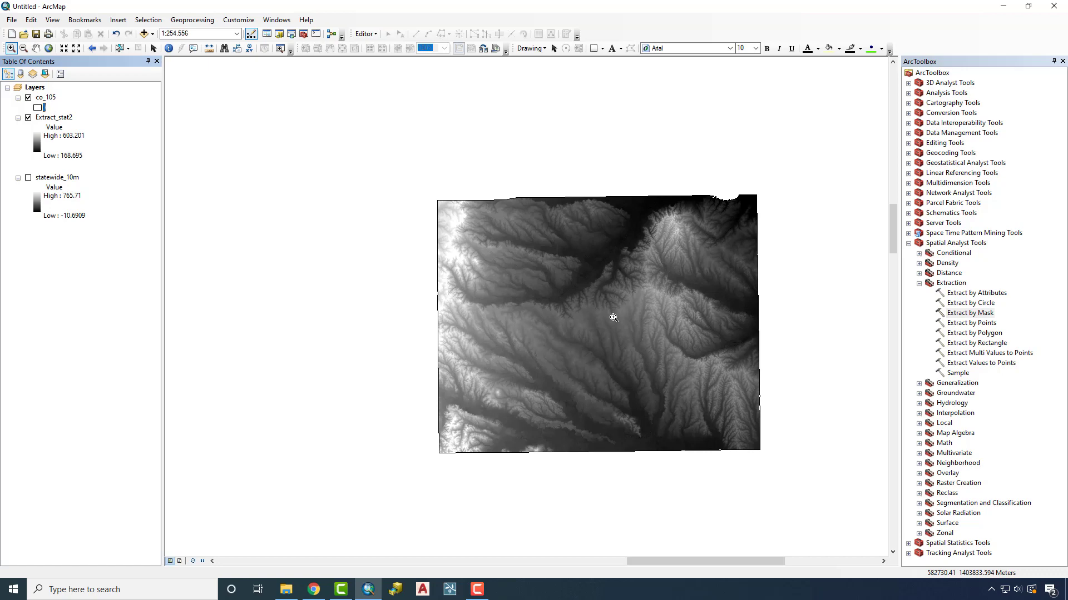
pyautogui.click(919, 283)
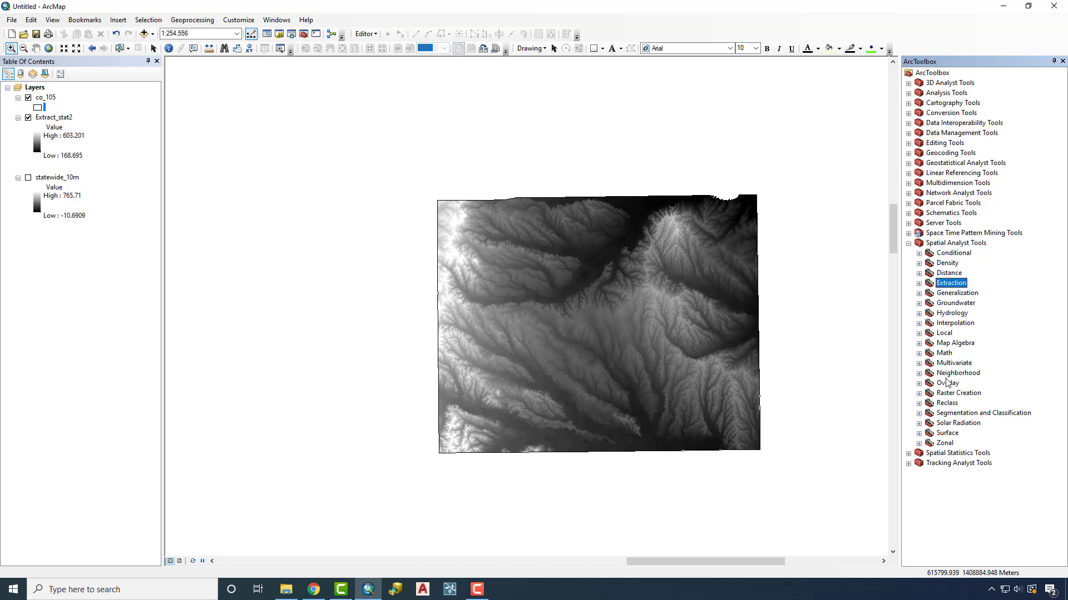
# - Run the Surface Contour tool on Extract_stat2 with a contour interval of 2
pyautogui.click(919, 435)
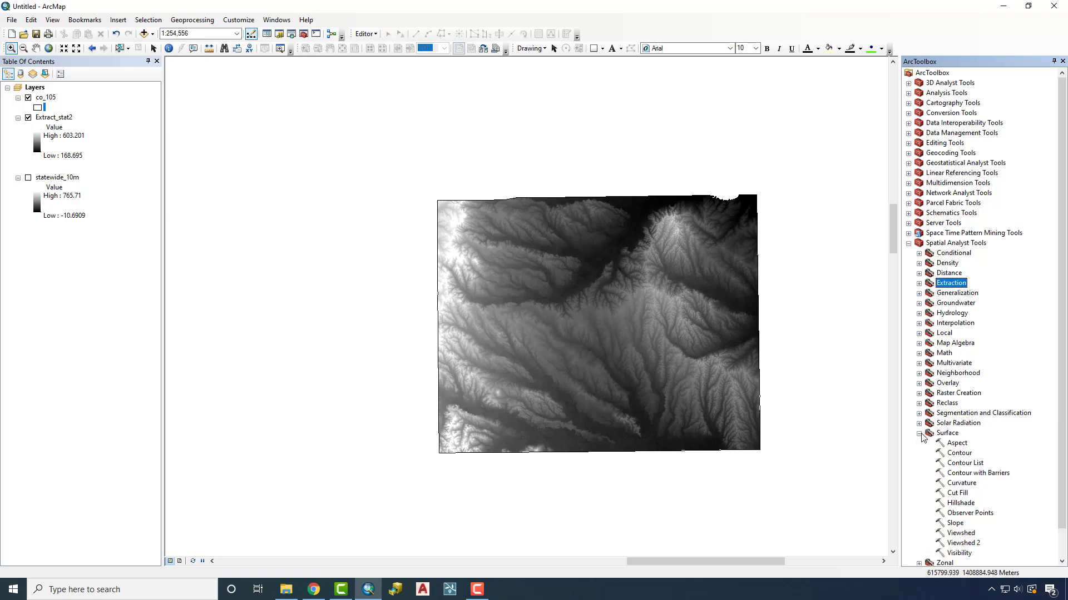
pyautogui.doubleClick(955, 454)
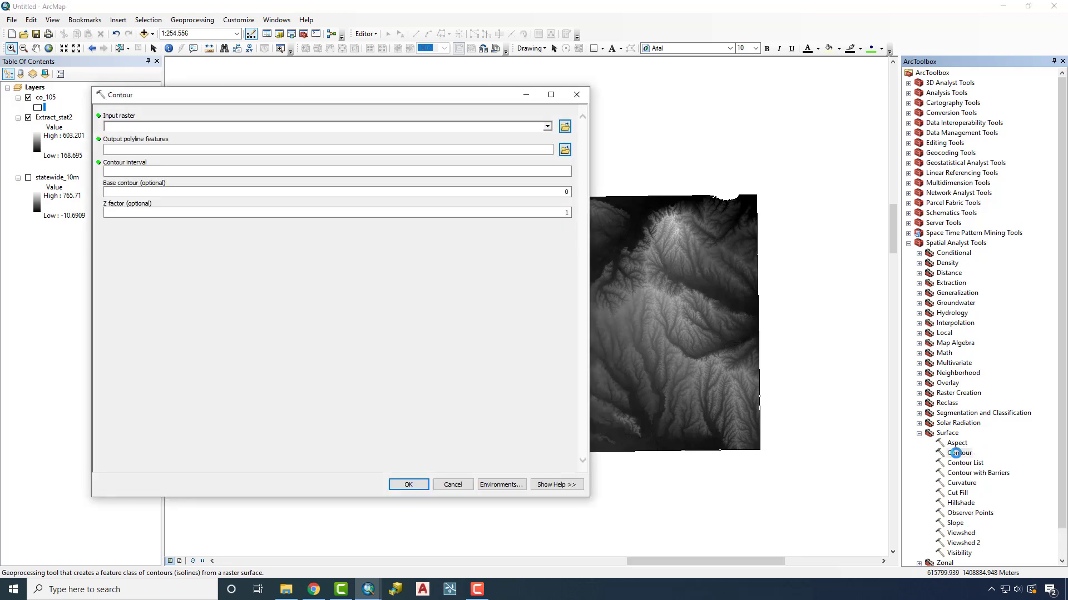
pyautogui.click(548, 128)
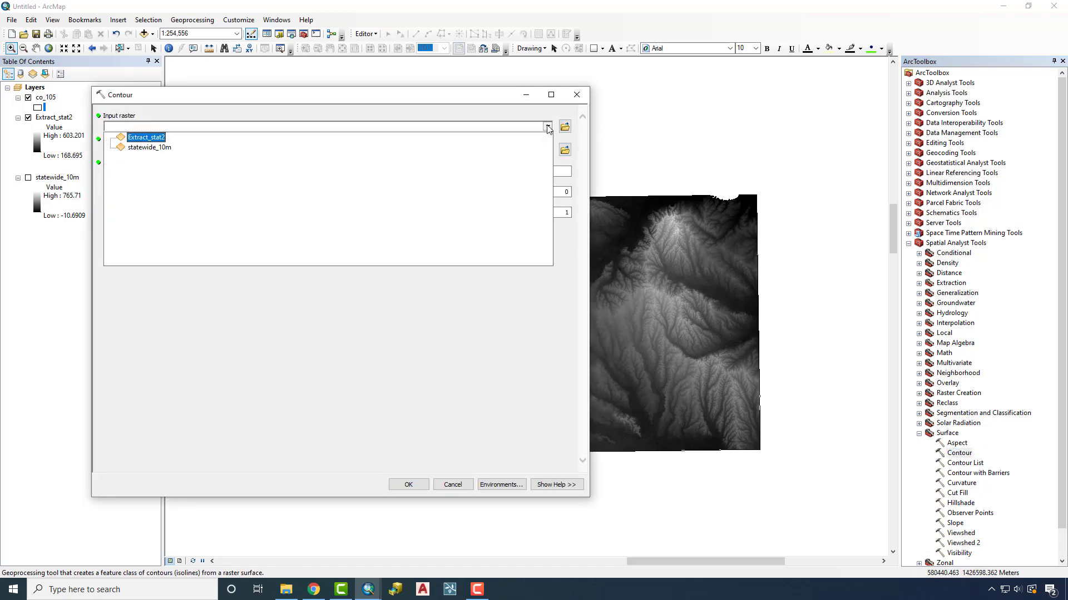
pyautogui.click(162, 141)
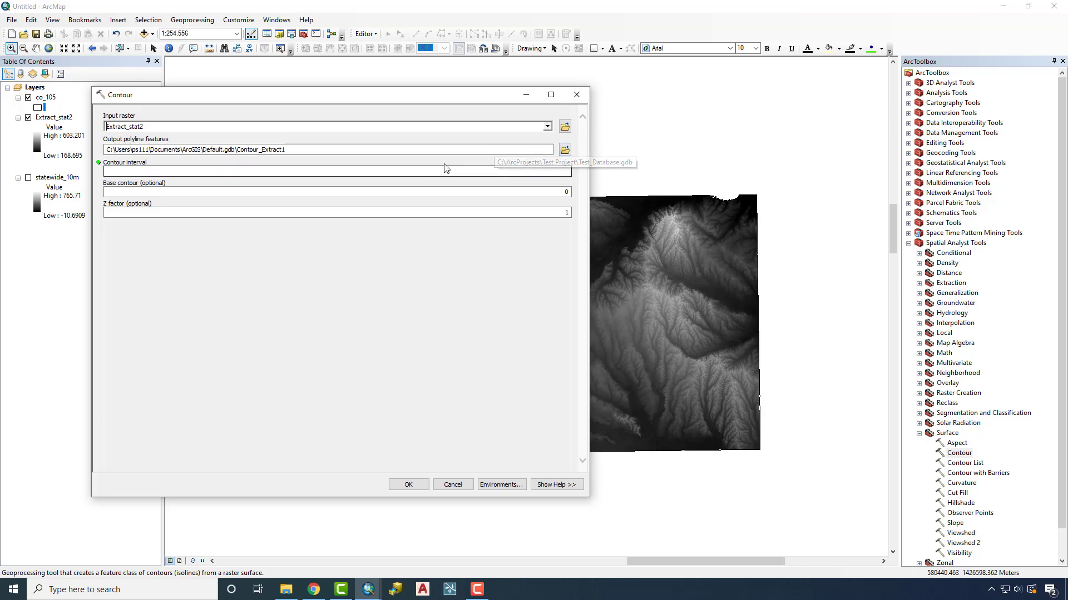
pyautogui.click(161, 172)
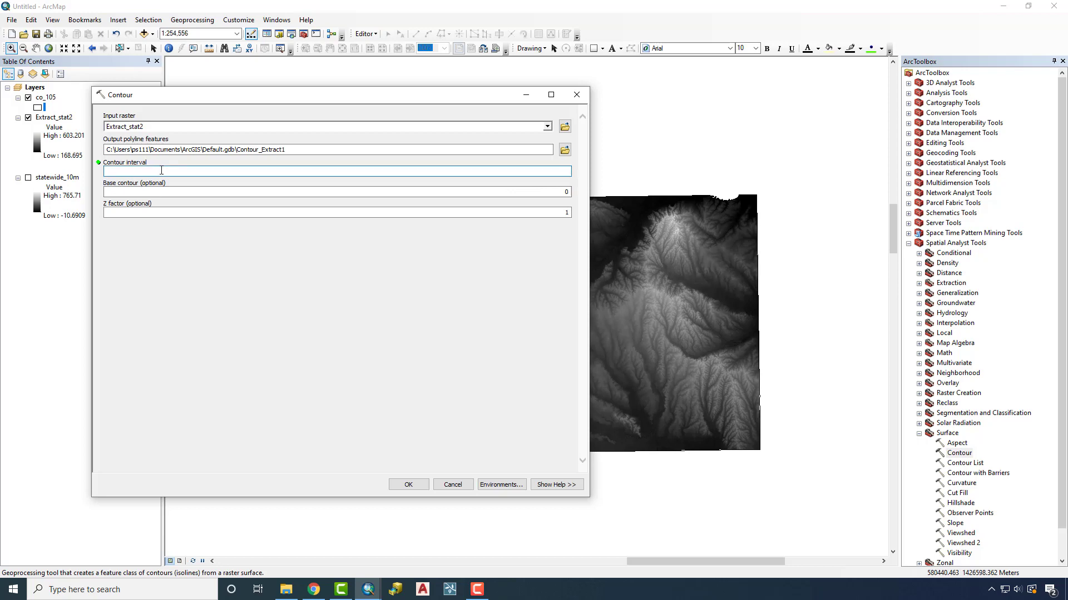
pyautogui.click(408, 485)
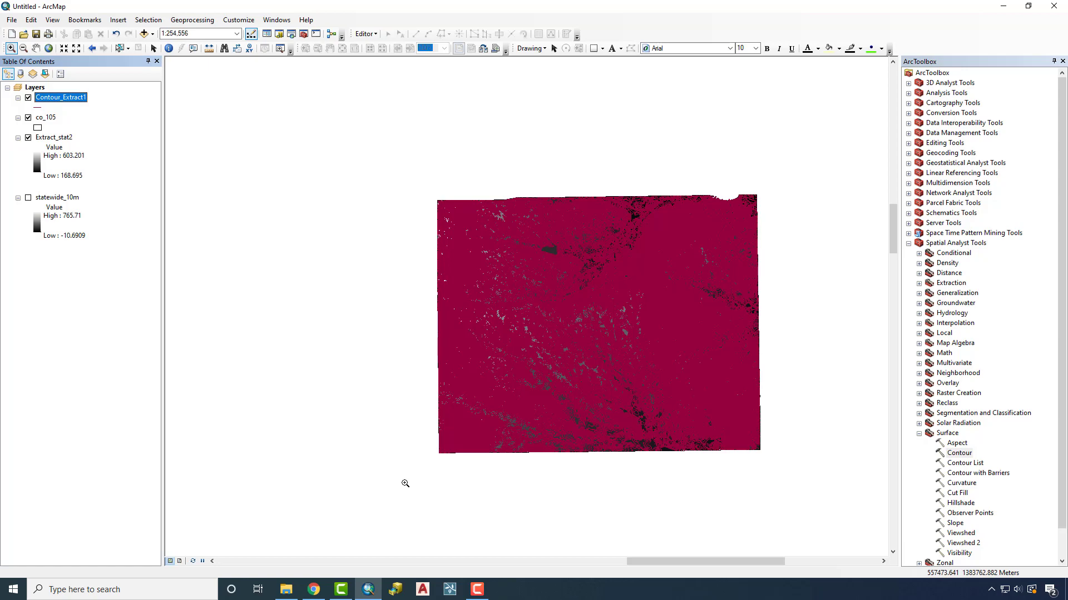
# - Hide Extract_stat2 and zoom into a small area of the contour lines
pyautogui.click(28, 138)
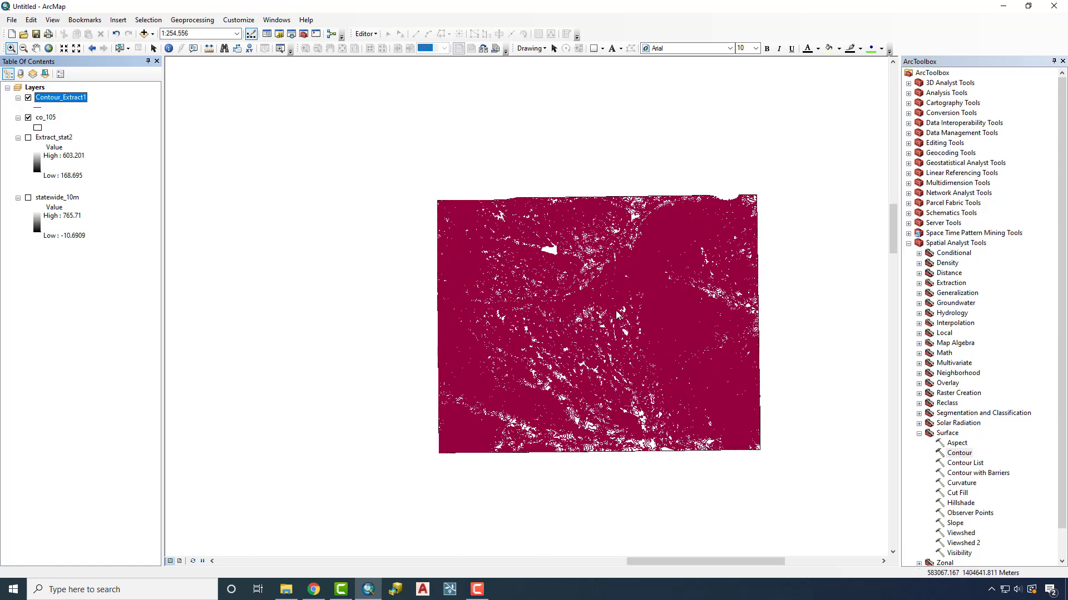
pyautogui.moveTo(609, 309); pyautogui.dragTo(674, 358)
pyautogui.moveTo(644, 338); pyautogui.dragTo(644, 338)
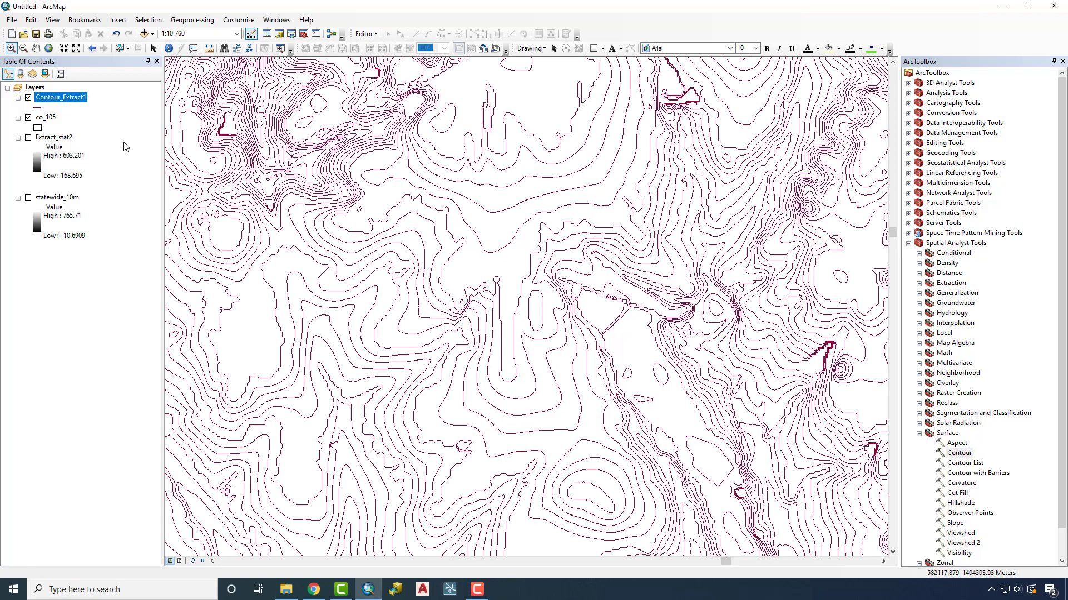
# - Review the Contour field in Contour_Extract1's attribute table, then close it
pyautogui.rightClick(69, 97)
pyautogui.click(106, 125)
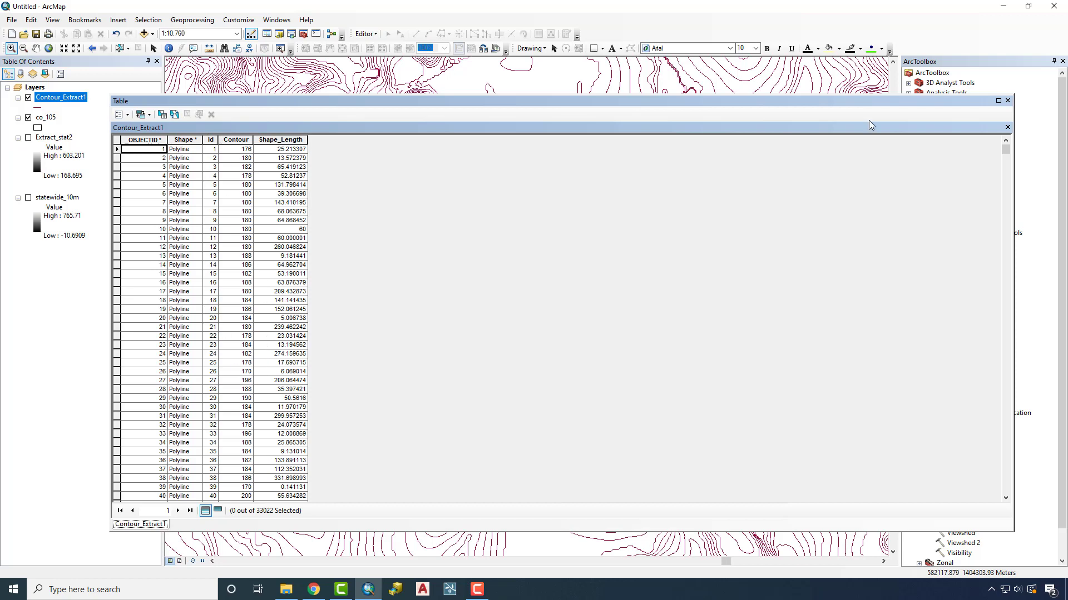
pyautogui.click(1008, 101)
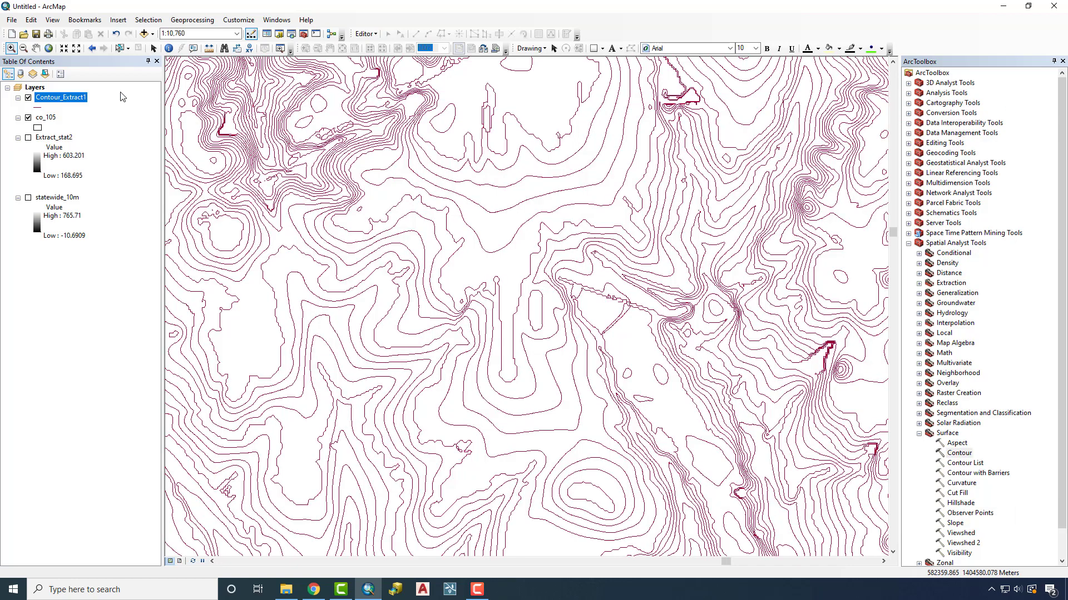
pyautogui.rightClick(67, 99)
# - Turn on Contour_Extract1 labels using the Contour field in Arial Narrow font
pyautogui.click(139, 331)
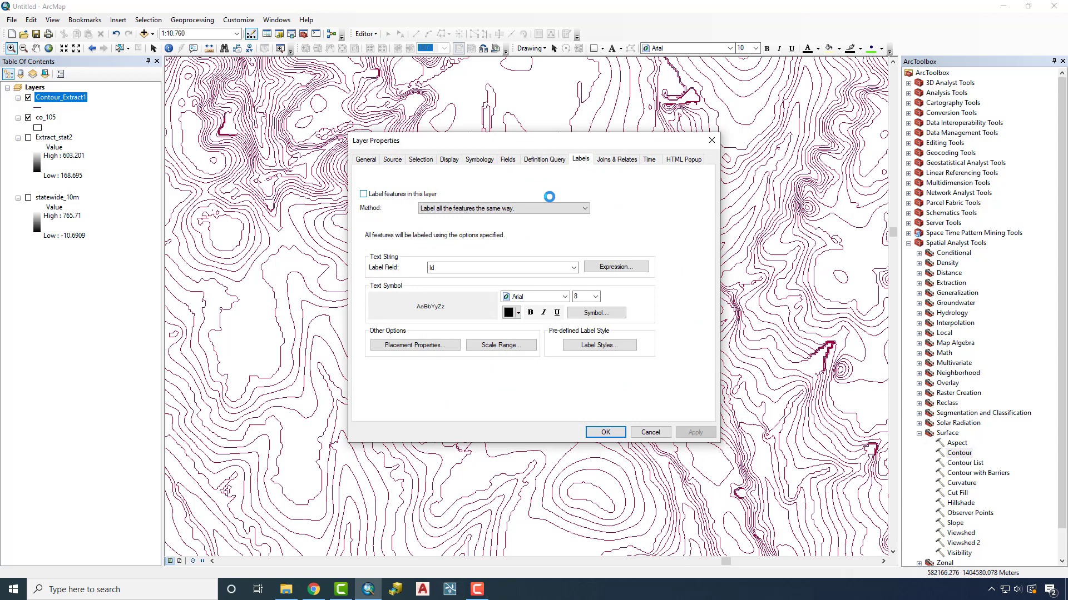
pyautogui.click(373, 196)
pyautogui.click(574, 268)
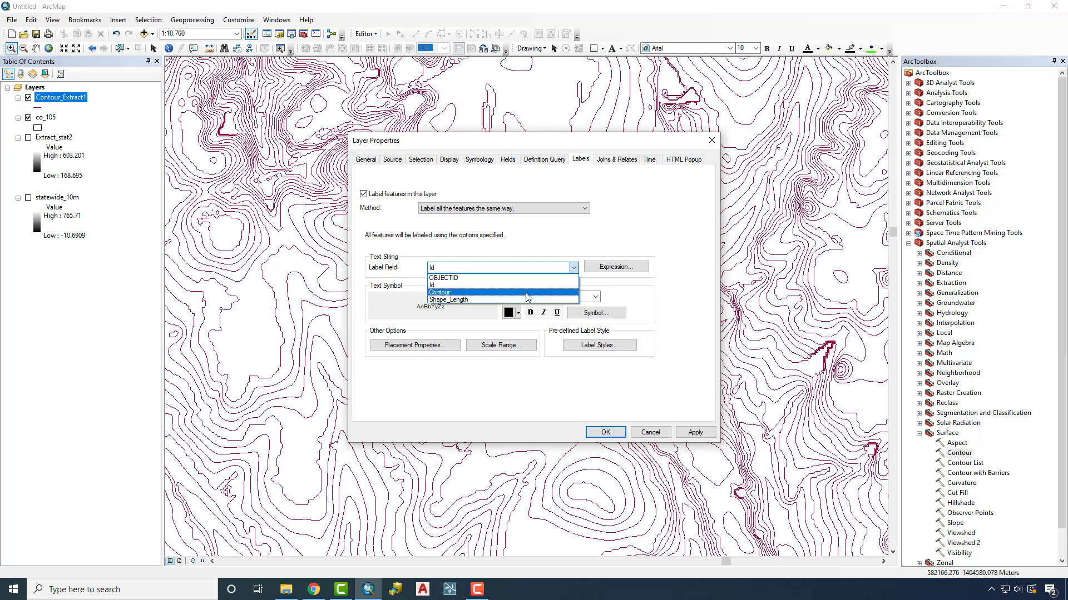
pyautogui.click(530, 292)
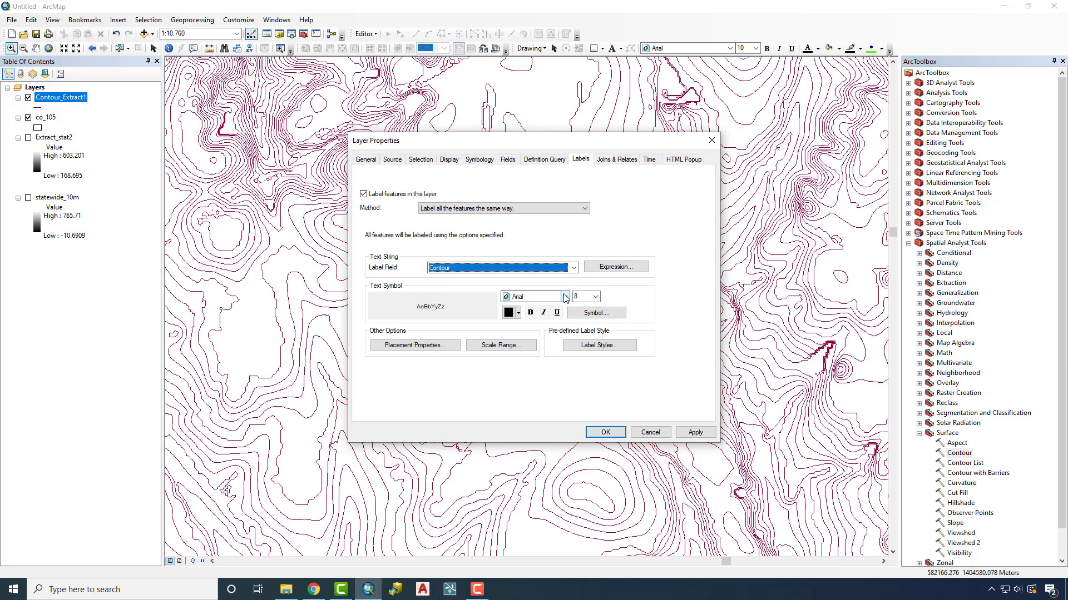
pyautogui.click(559, 298)
pyautogui.click(550, 327)
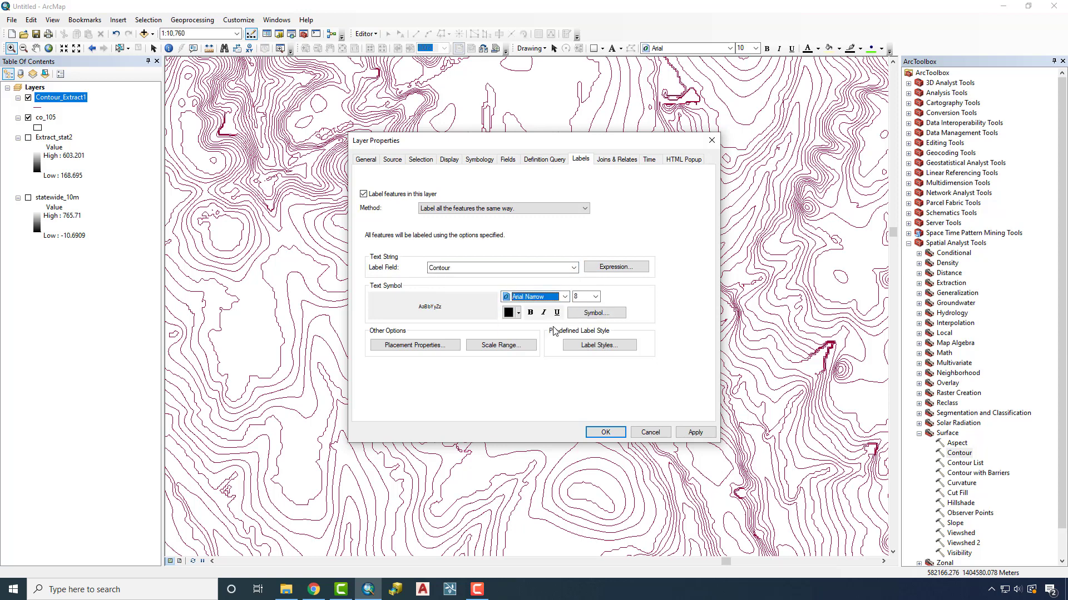
# - Give the label text symbol a Halo mask of size 1
pyautogui.click(582, 314)
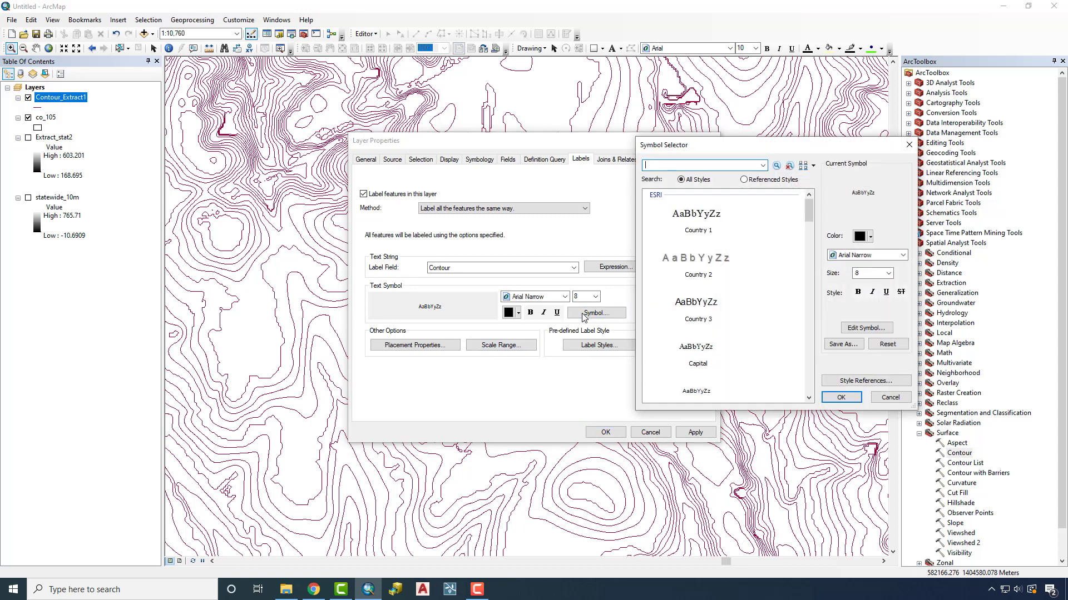
pyautogui.click(859, 331)
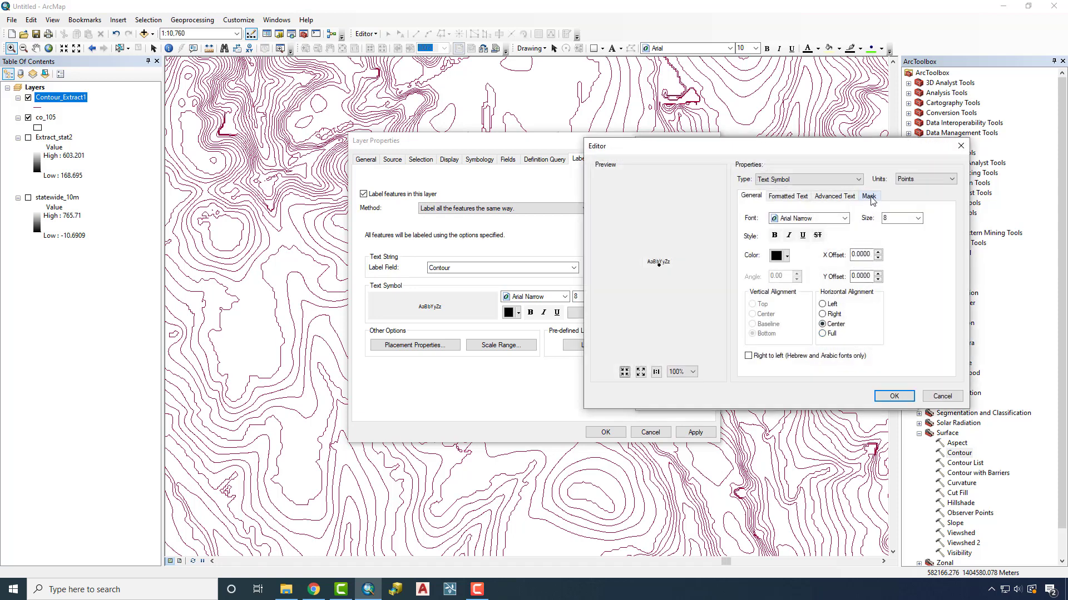
pyautogui.click(868, 196)
pyautogui.click(762, 247)
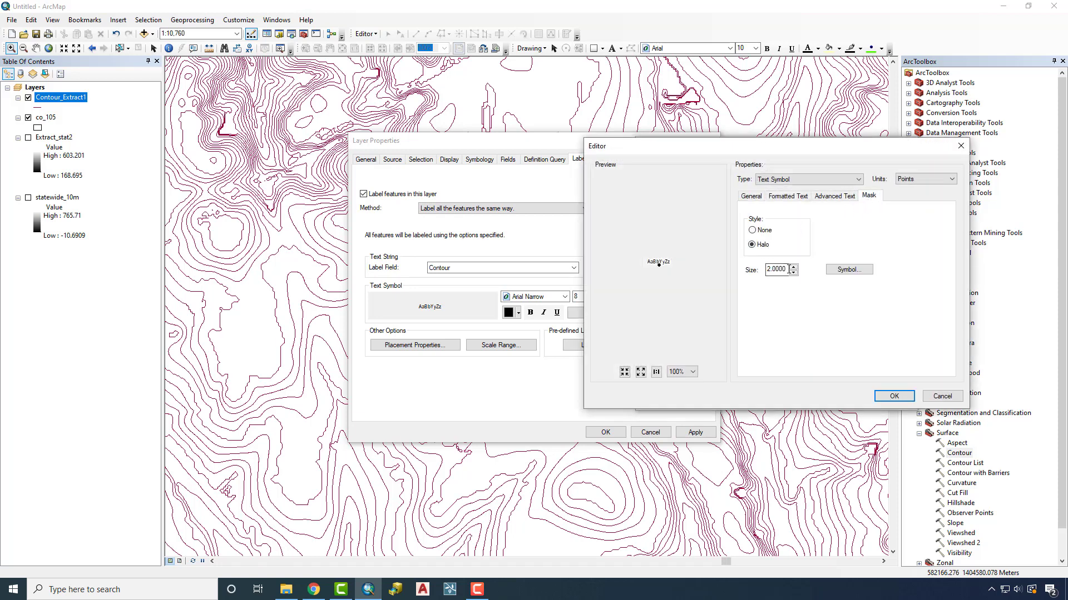
pyautogui.doubleClick(777, 270)
pyautogui.write('1')
pyautogui.click(893, 396)
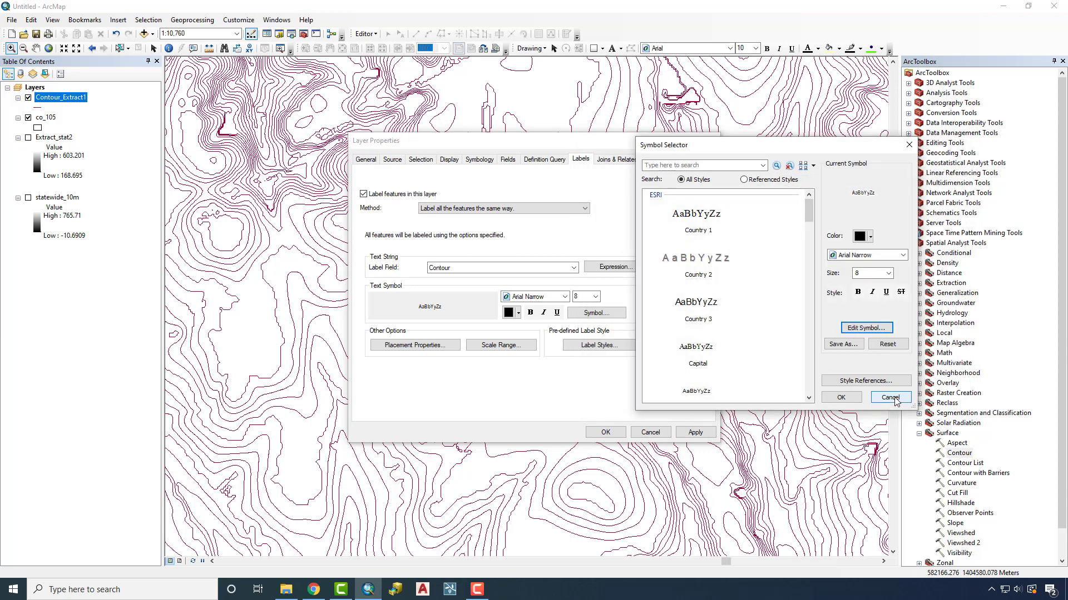
pyautogui.click(841, 397)
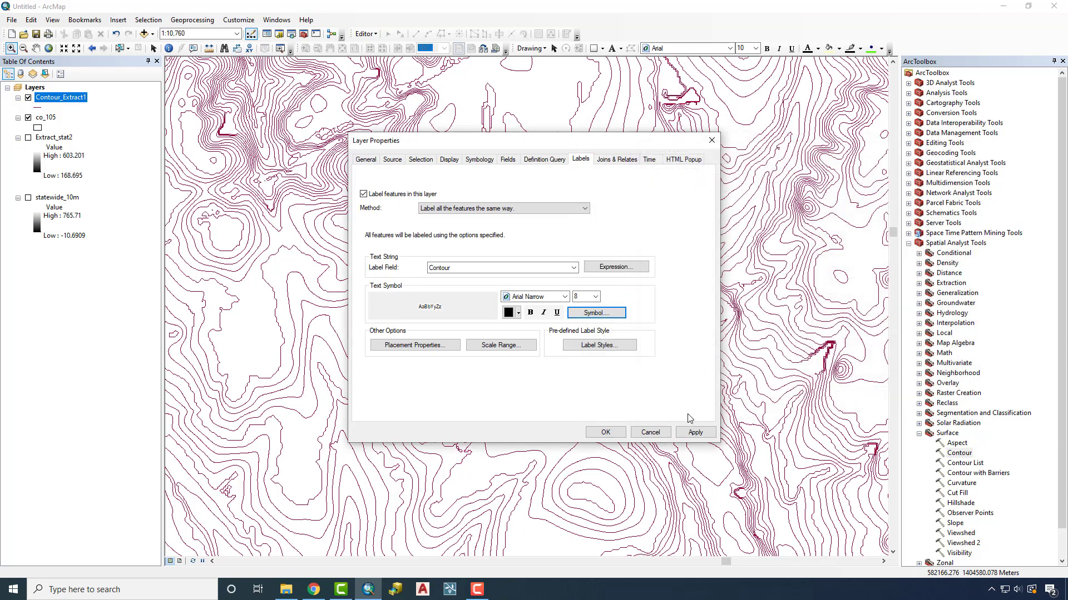
# - Set label placement to On the line and apply the label settings
pyautogui.click(418, 346)
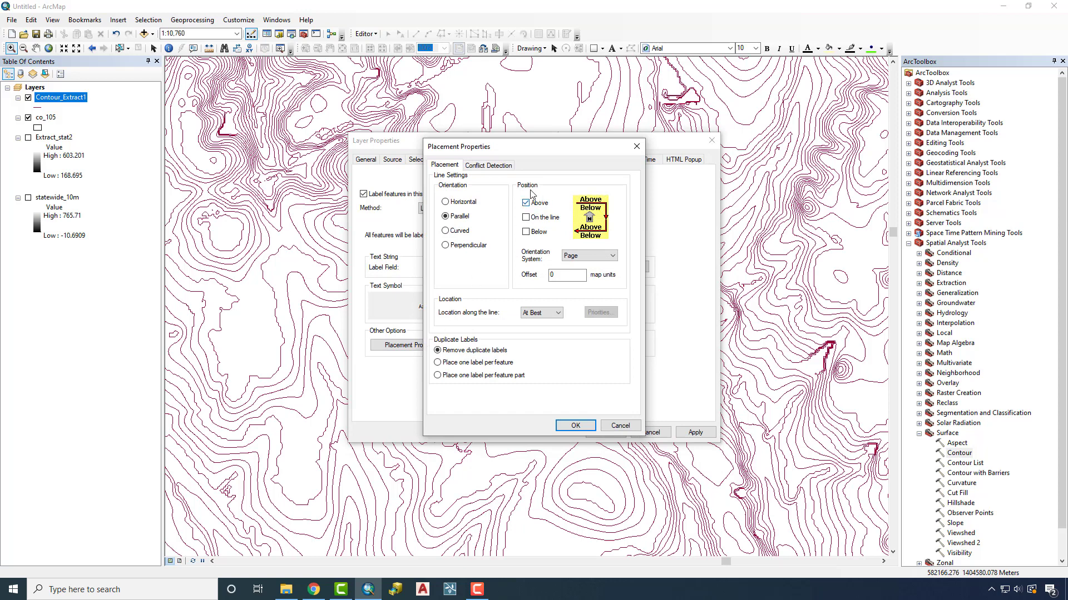
pyautogui.click(536, 206)
pyautogui.click(535, 218)
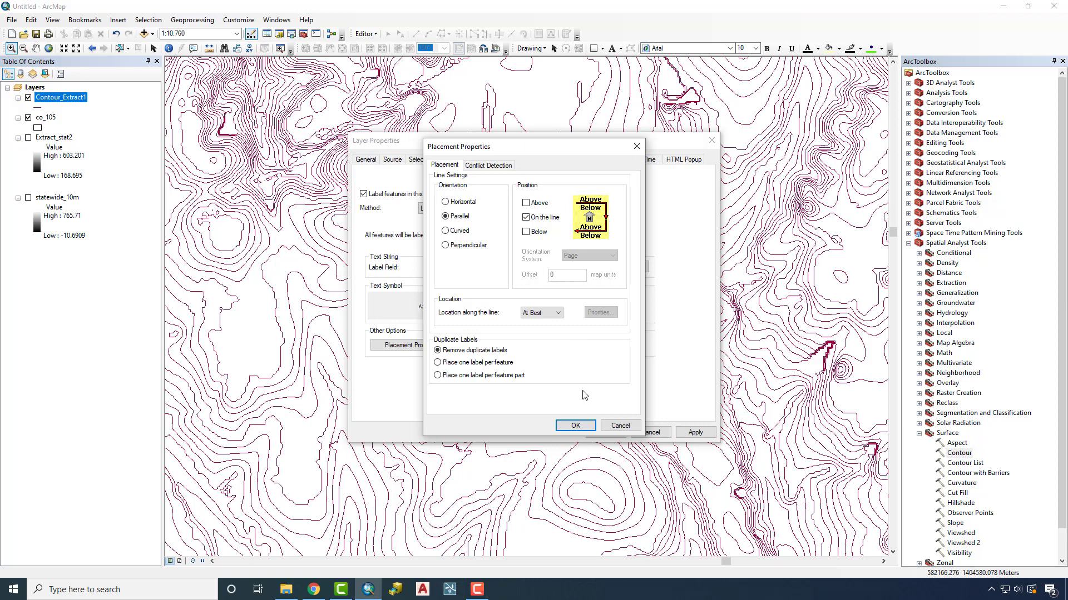
pyautogui.click(576, 426)
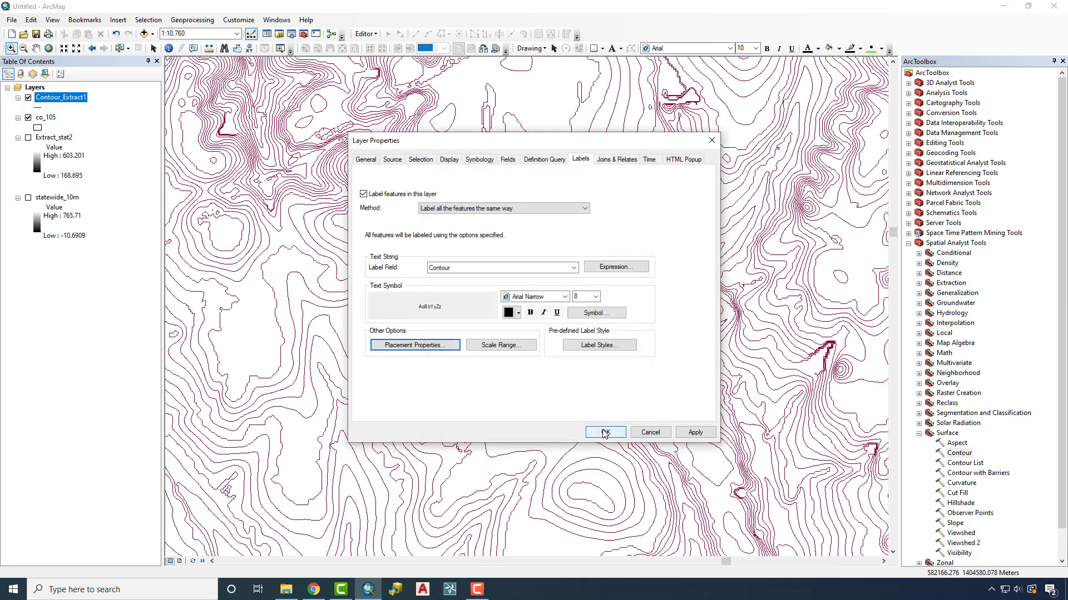
pyautogui.click(605, 434)
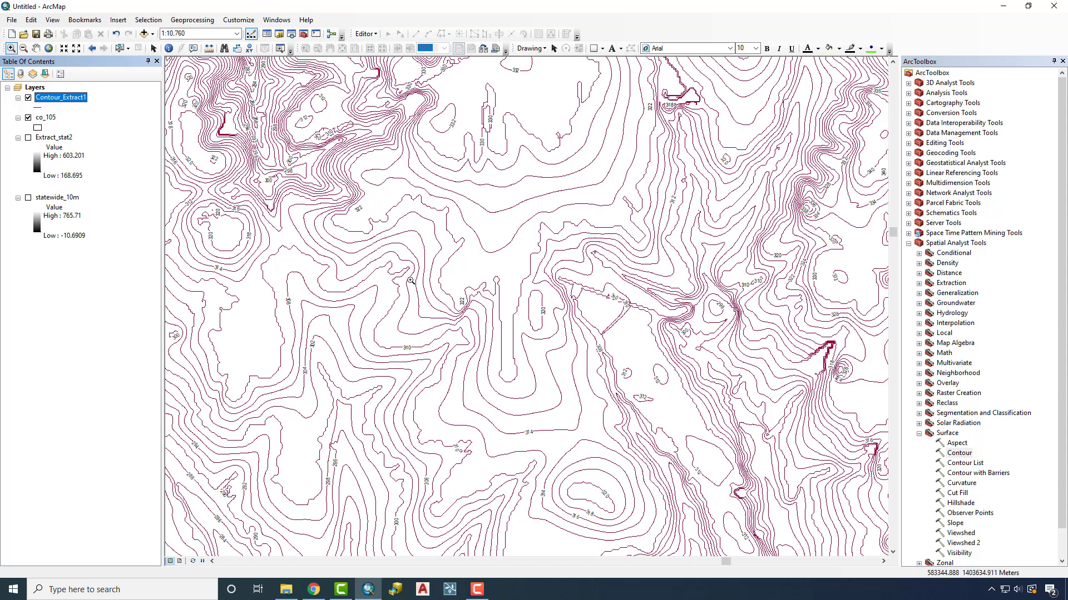
# - Symbolize Contour_Extract1 as Unique values on the Contour field, adding all values
pyautogui.rightClick(54, 100)
pyautogui.click(92, 331)
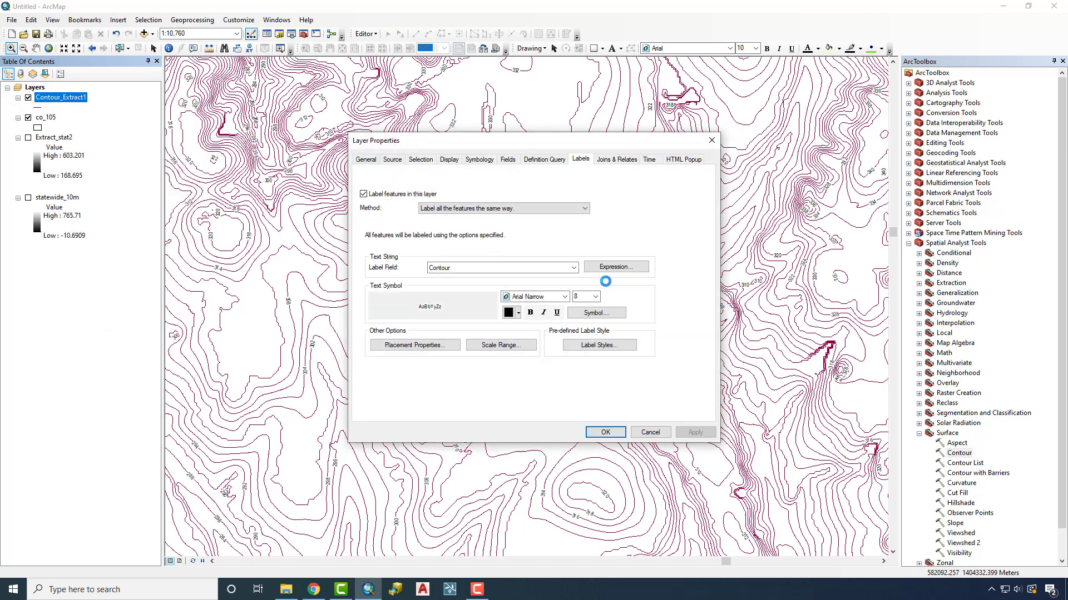
pyautogui.click(480, 160)
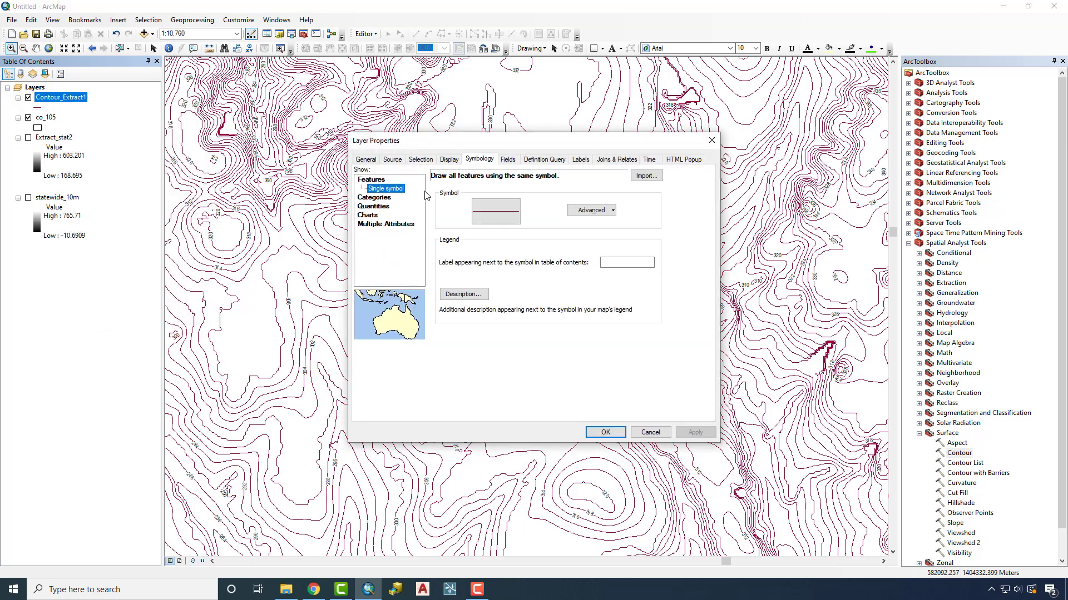
pyautogui.click(384, 198)
pyautogui.click(537, 199)
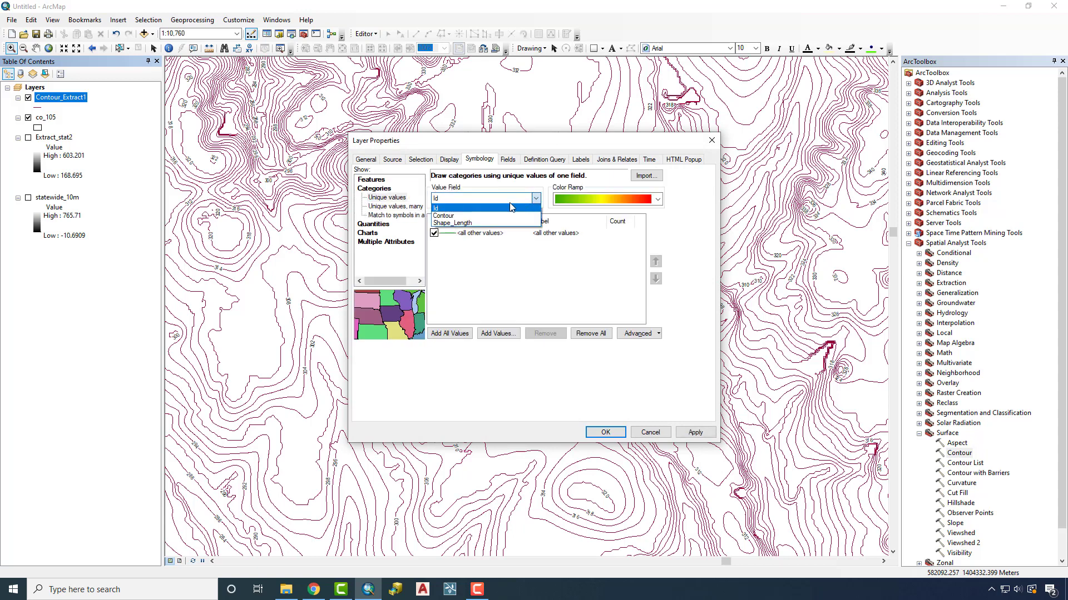
pyautogui.click(479, 217)
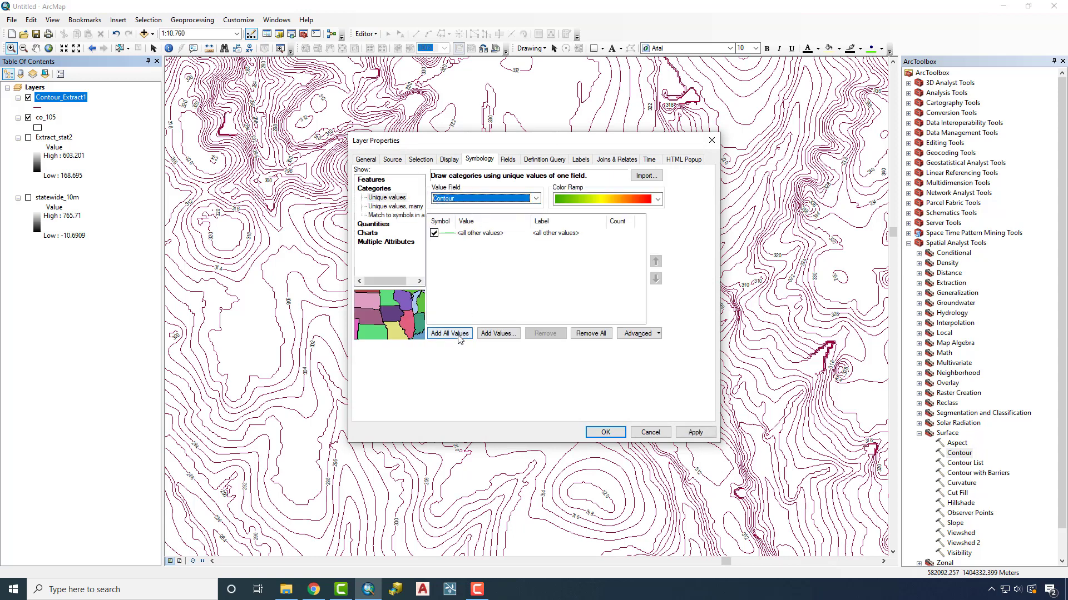
pyautogui.click(460, 333)
# - Apply the green-yellow-red colour ramp to the contour categories
pyautogui.click(658, 199)
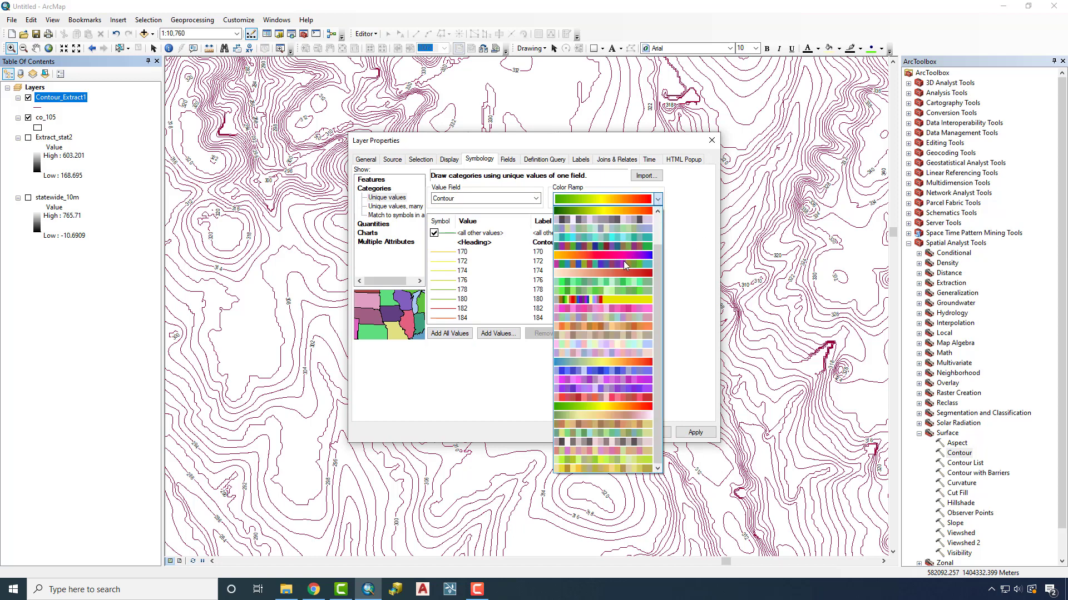
pyautogui.click(622, 272)
pyautogui.click(633, 202)
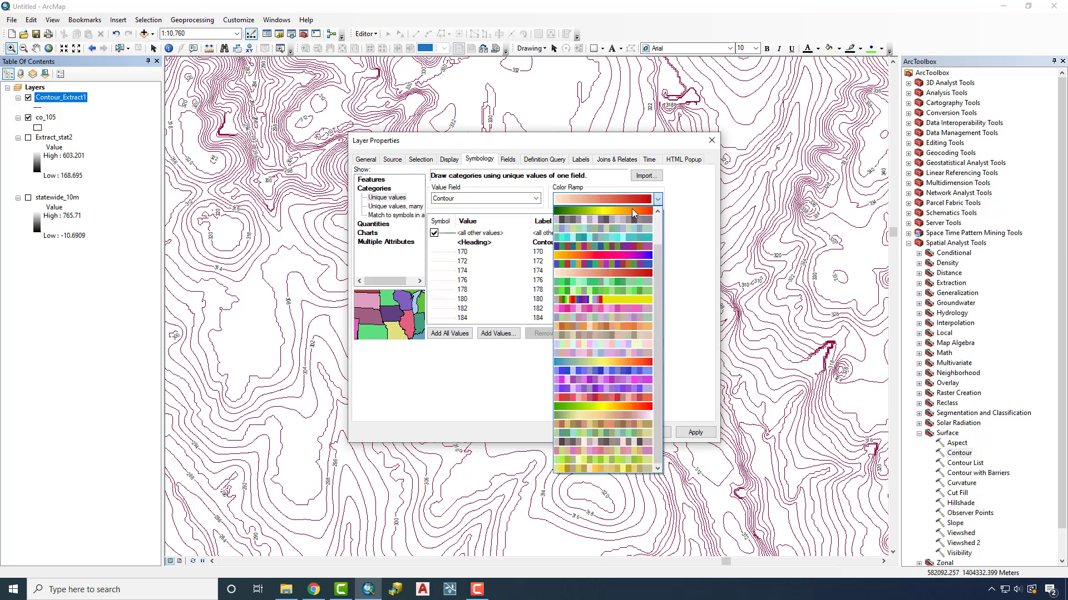
pyautogui.click(632, 212)
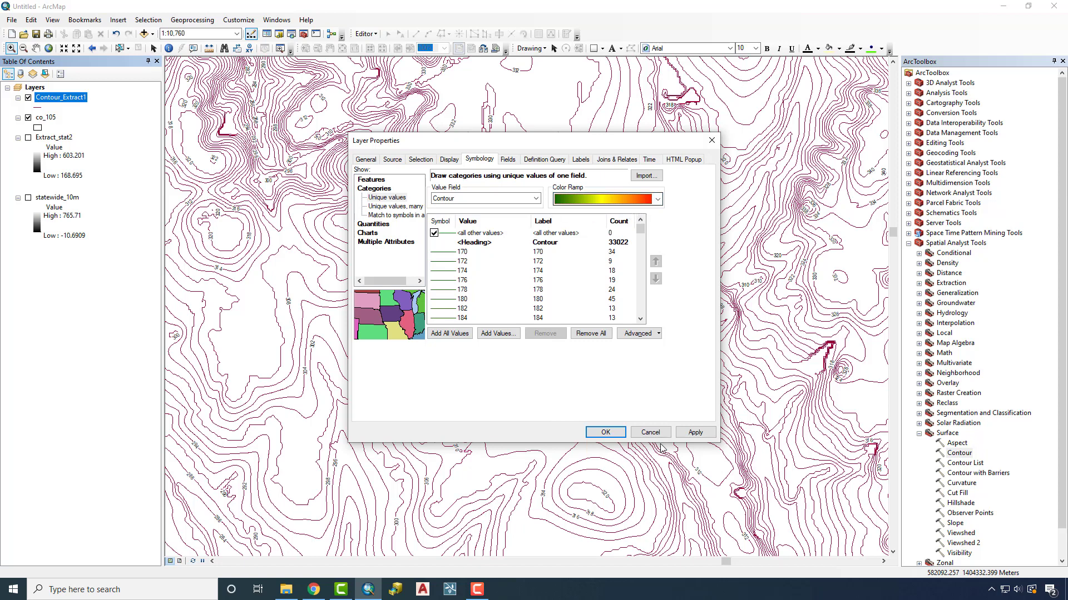
pyautogui.click(609, 434)
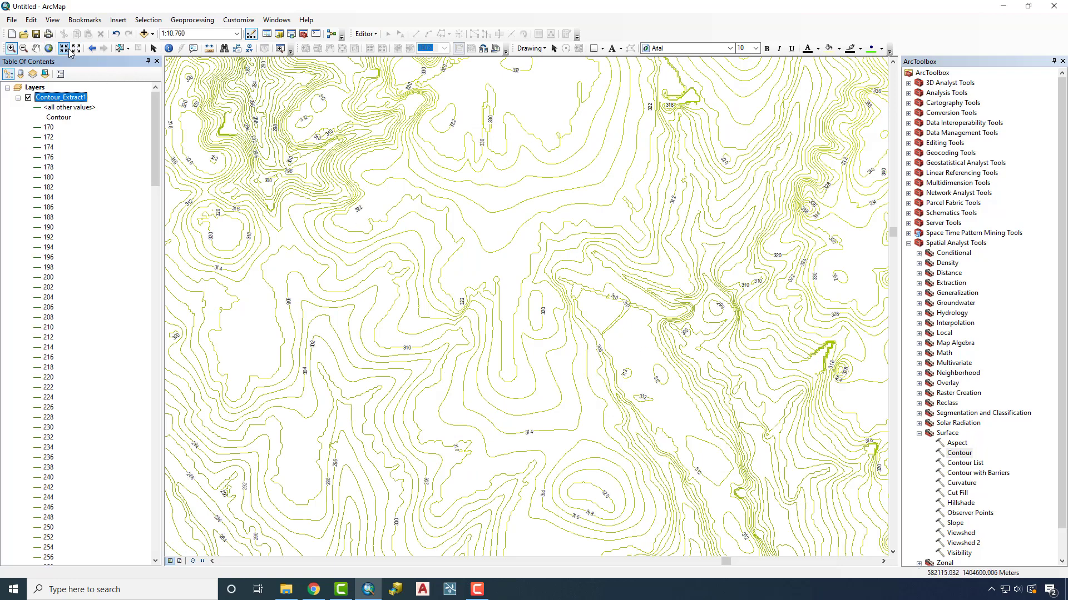
# - Show the full extent and hide the Contour_Extract1 layer, collapsing its legend
pyautogui.click(49, 49)
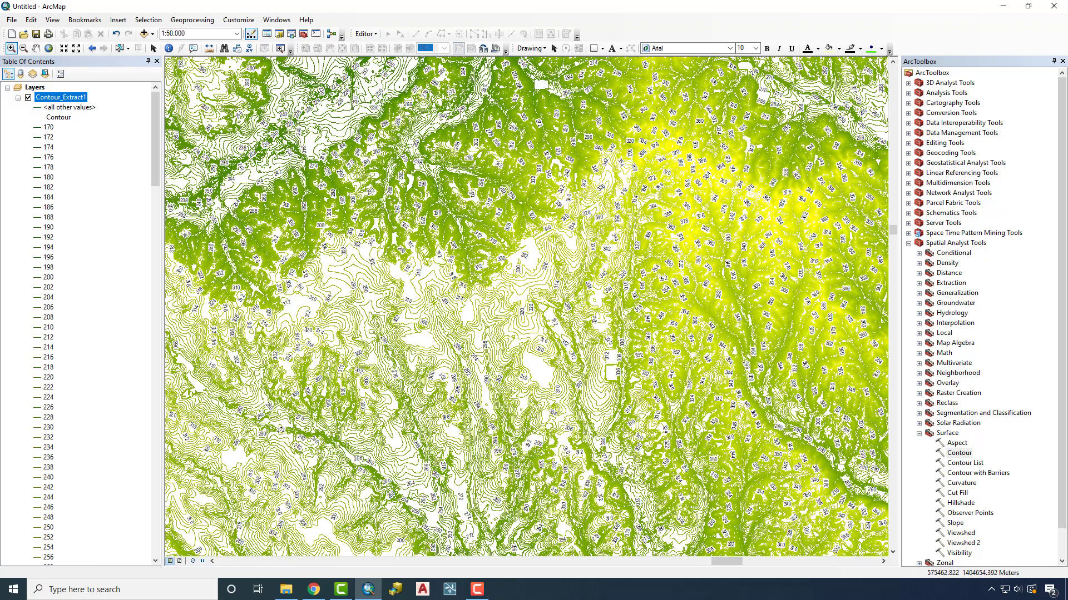
pyautogui.click(28, 98)
pyautogui.click(18, 98)
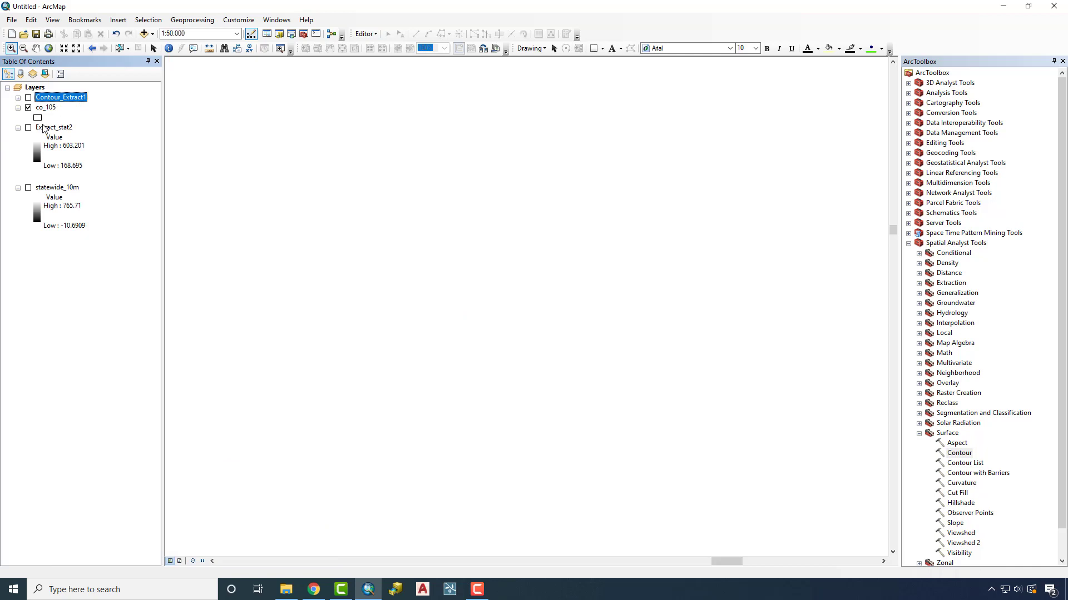
# - Zoom in on the co_105 county outline, show Extract_stat2 and hide co_105
pyautogui.click(47, 50)
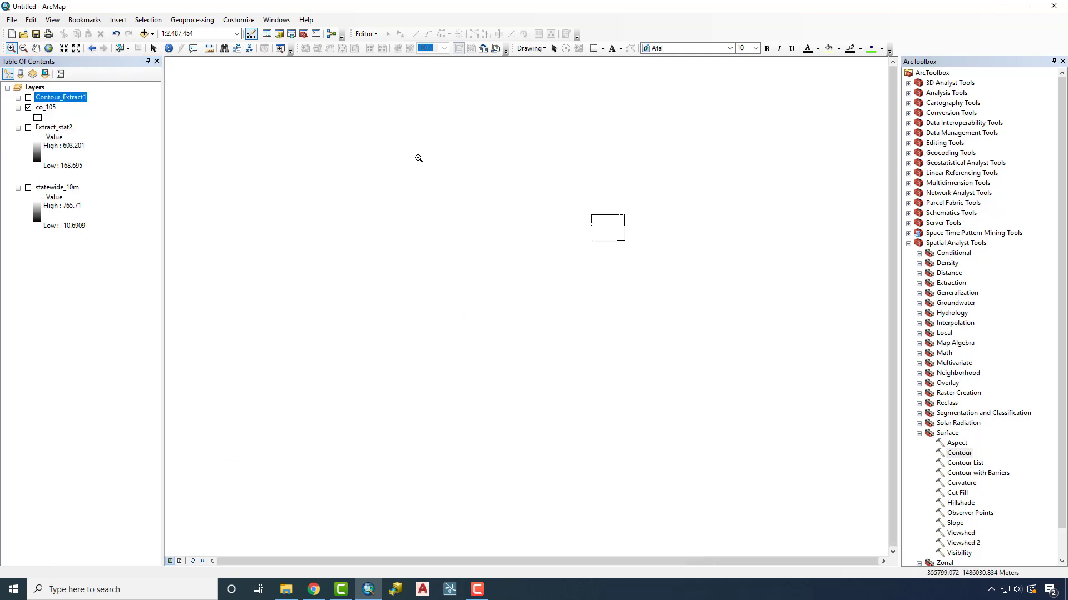
pyautogui.click(10, 50)
pyautogui.moveTo(568, 202); pyautogui.dragTo(636, 253)
pyautogui.click(27, 128)
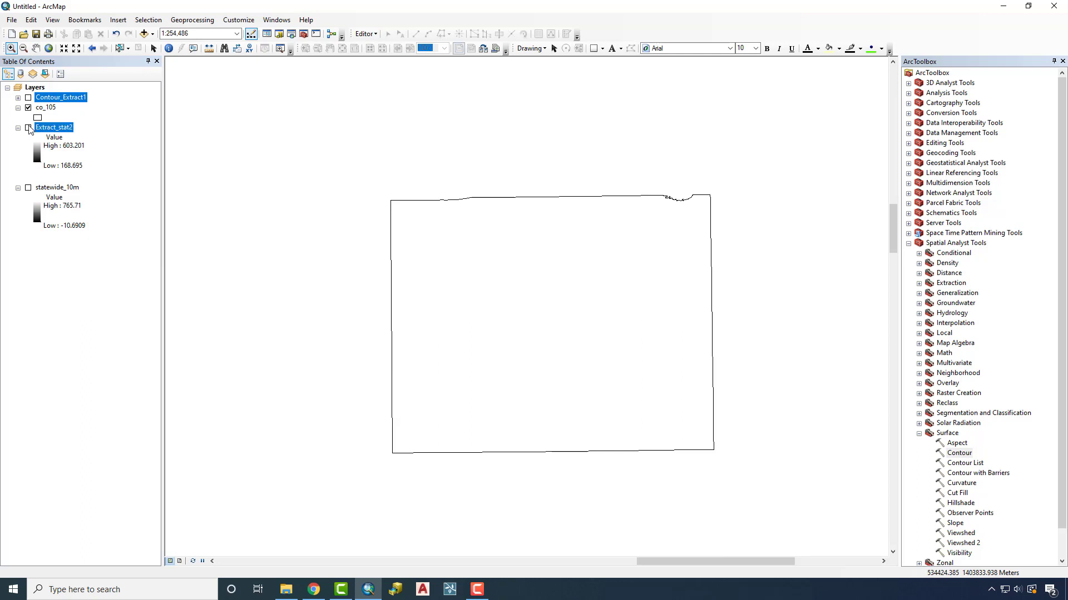
pyautogui.click(28, 108)
# - Run the Aspect tool on Extract_stat2 and zoom in on the resulting Aspect_Extra1 raster
pyautogui.doubleClick(955, 444)
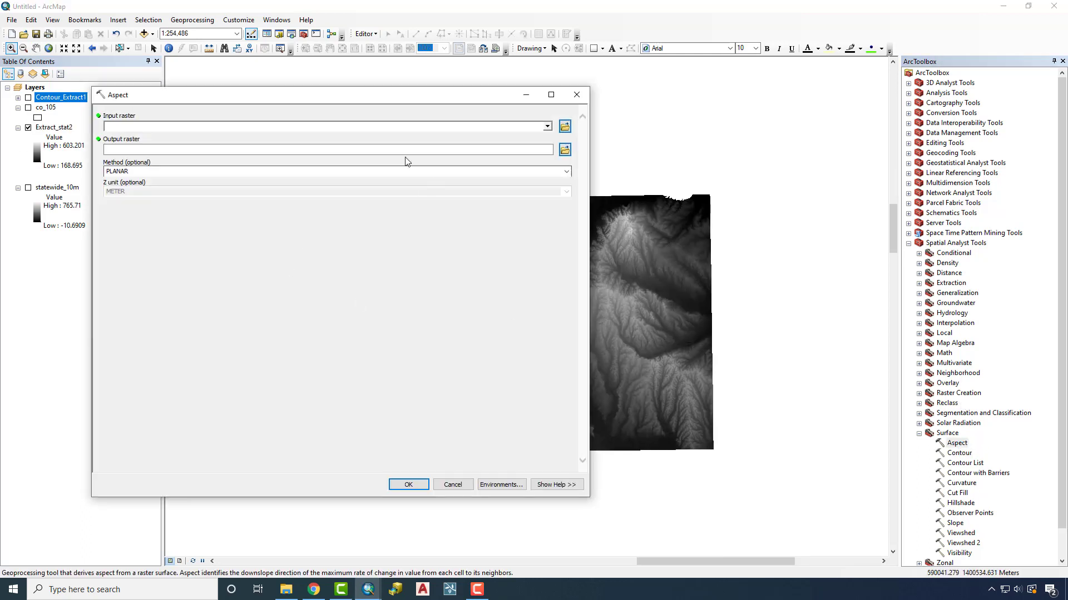
pyautogui.click(547, 127)
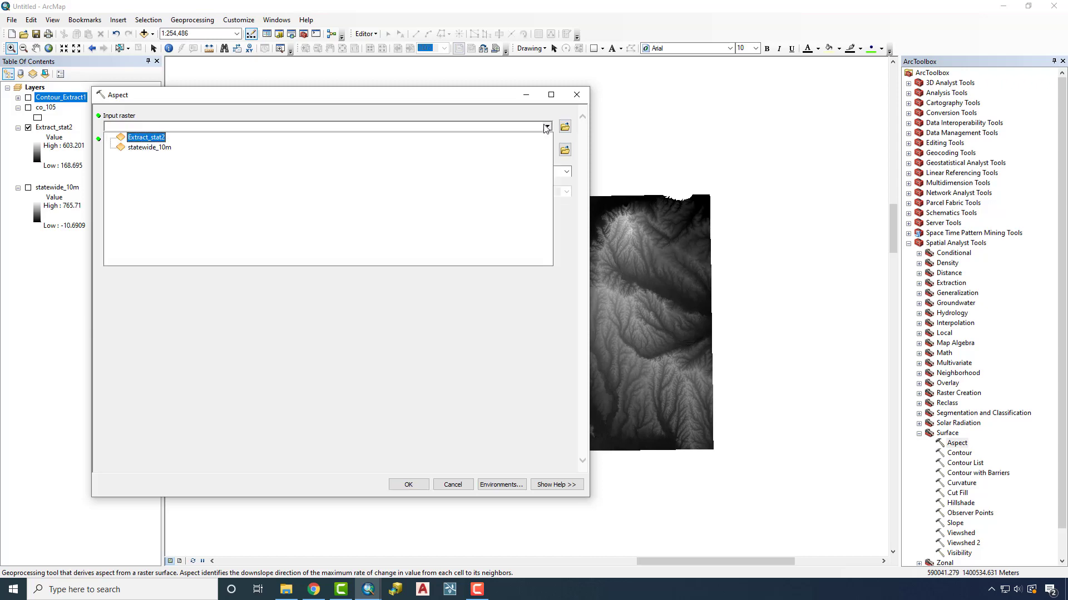
pyautogui.click(139, 138)
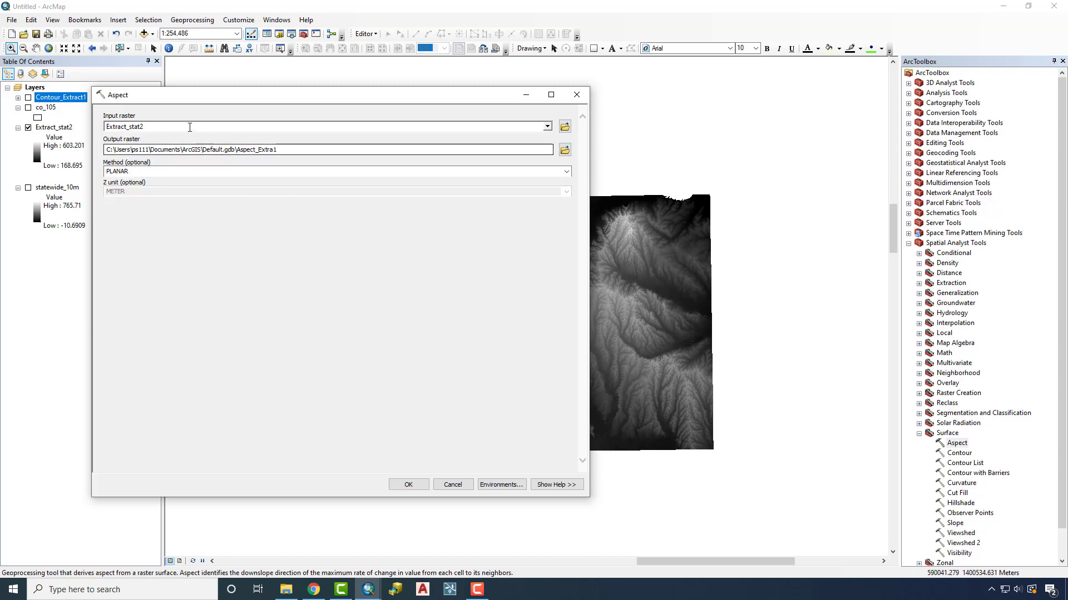
pyautogui.click(408, 484)
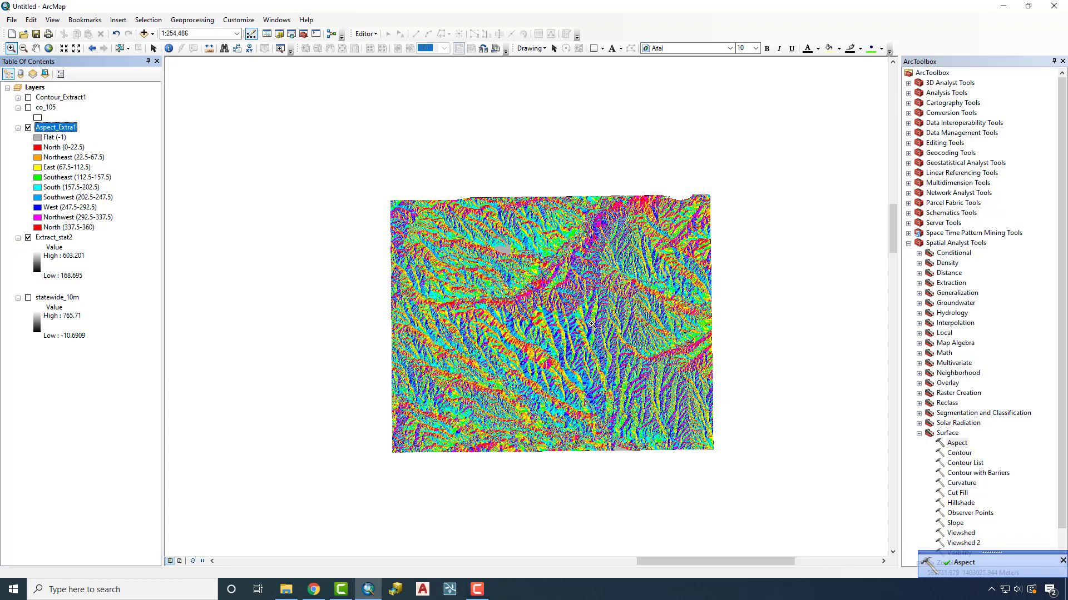
pyautogui.moveTo(465, 222); pyautogui.dragTo(617, 357)
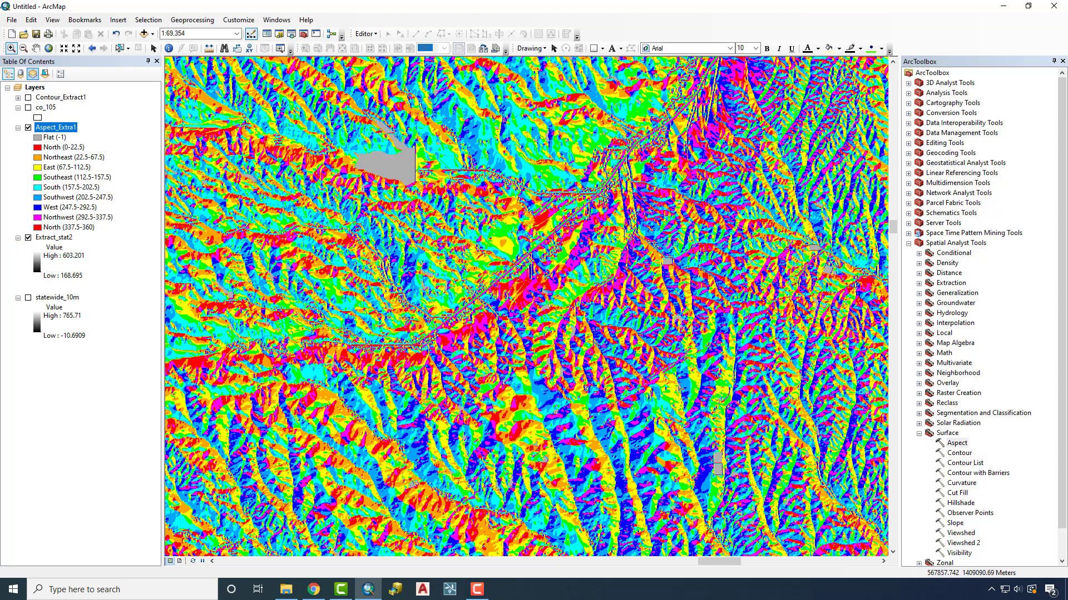
# - Hide Aspect_Extra1 and run the Slope tool on Extract_stat2 to create Slope_Extrac1
pyautogui.click(28, 128)
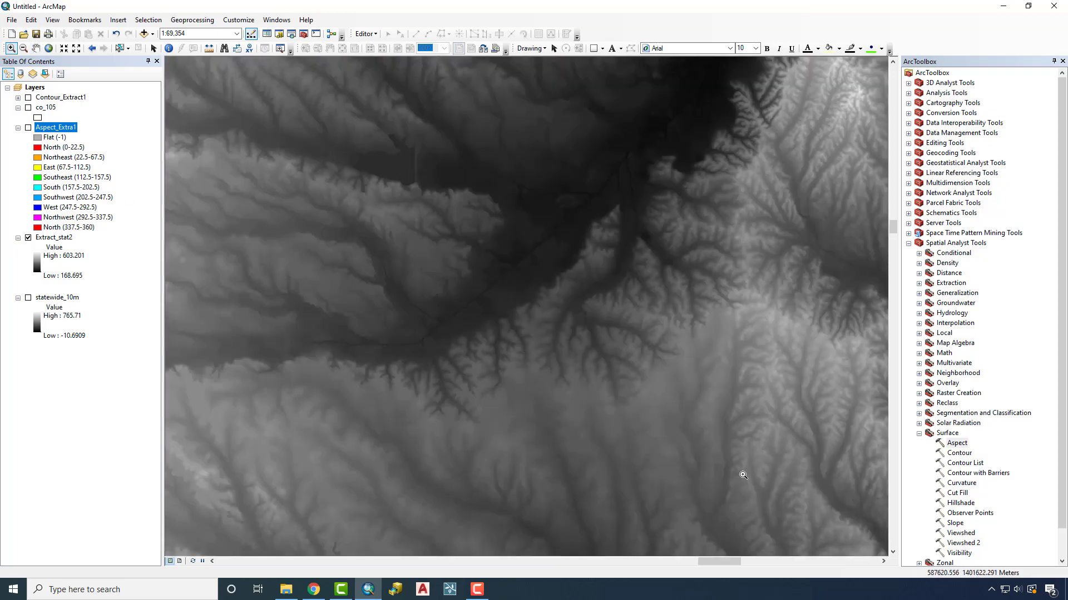
pyautogui.doubleClick(955, 524)
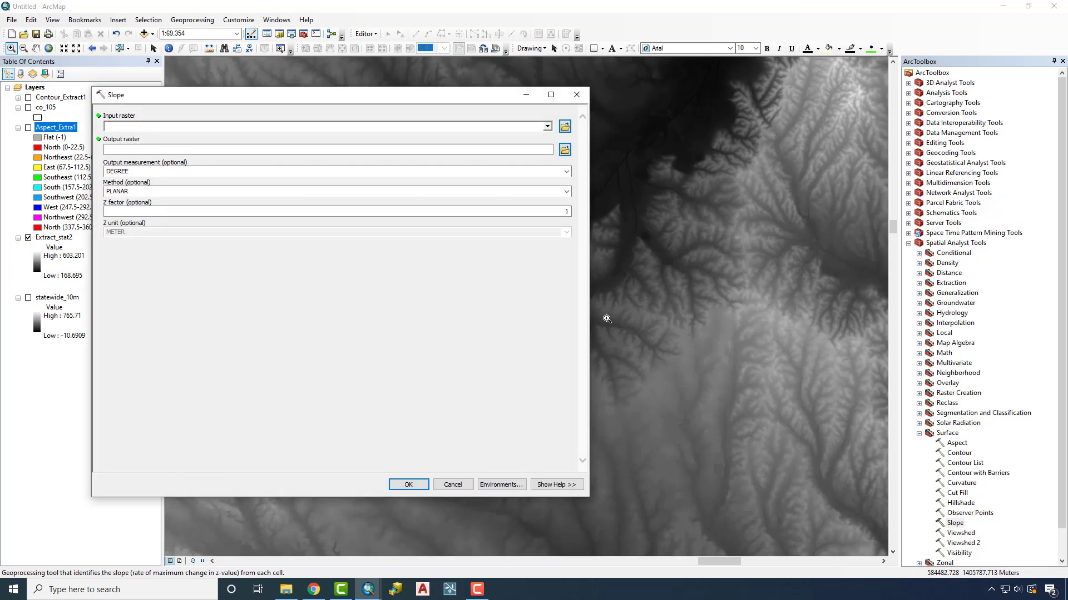
pyautogui.click(548, 127)
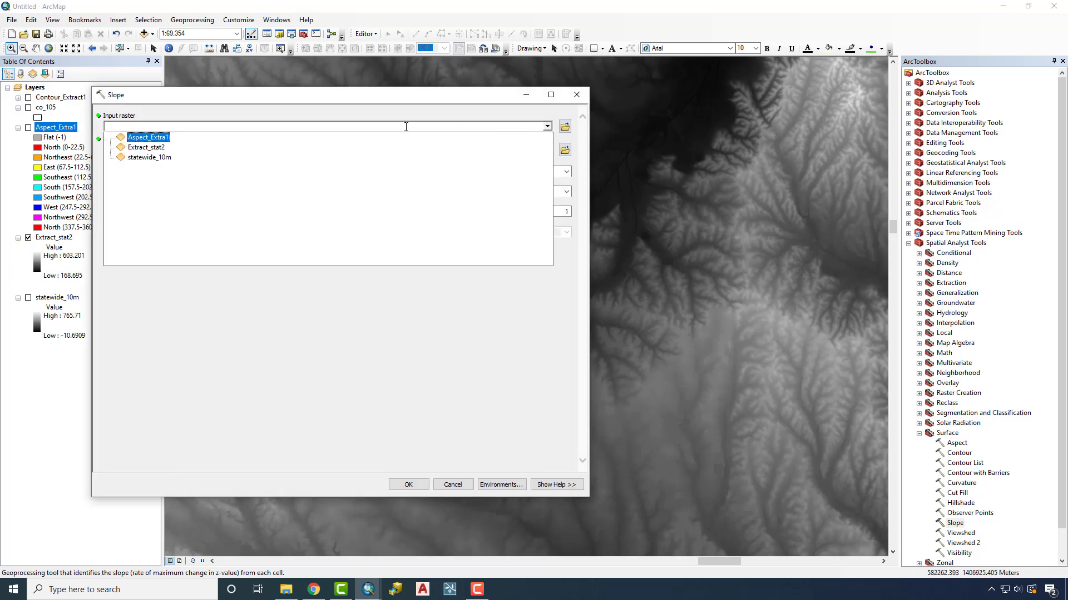
pyautogui.click(146, 147)
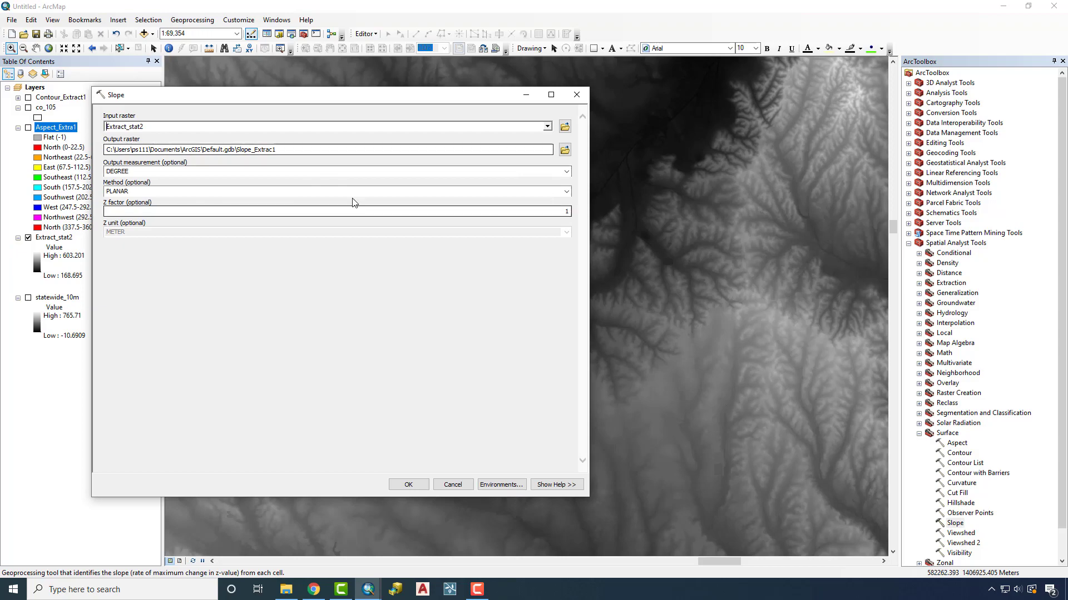
pyautogui.click(408, 486)
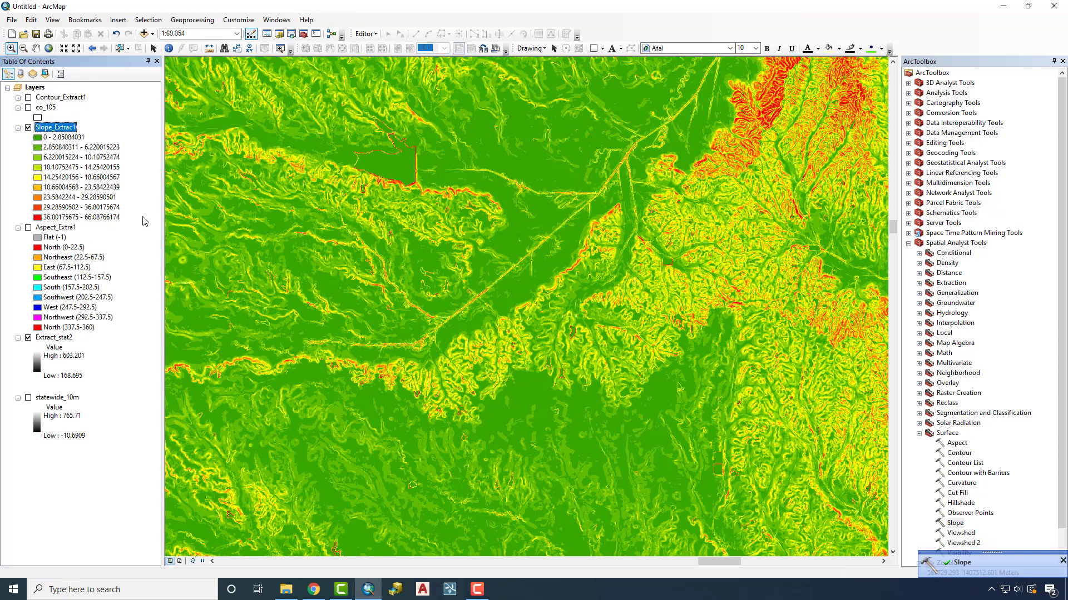
# - Open Slope_Extrac1's symbology classification and set the method to Manual
pyautogui.rightClick(59, 131)
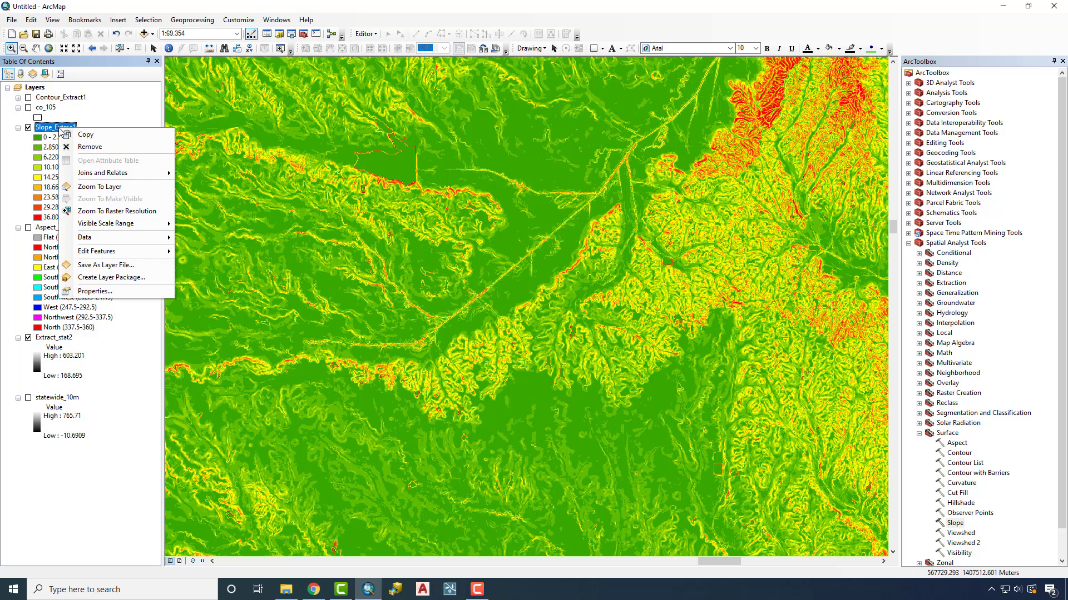
pyautogui.click(89, 290)
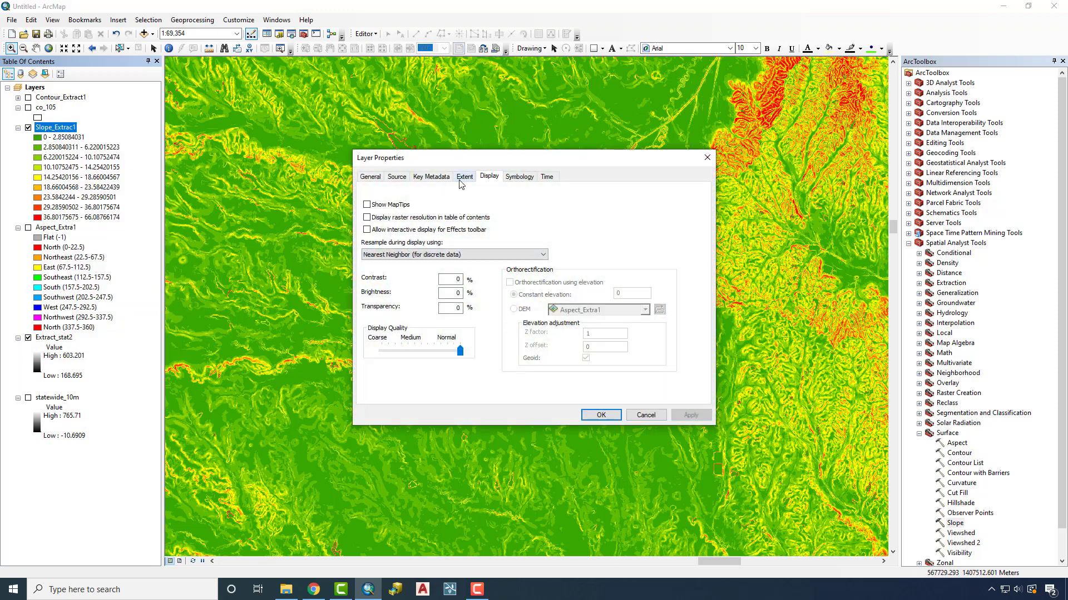
pyautogui.click(516, 178)
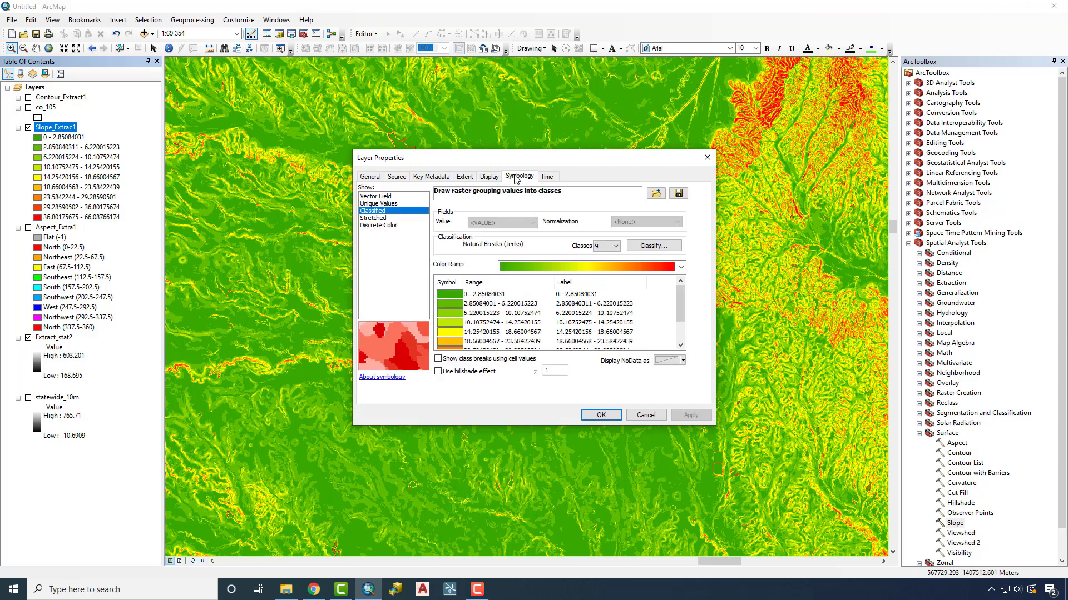
pyautogui.click(654, 245)
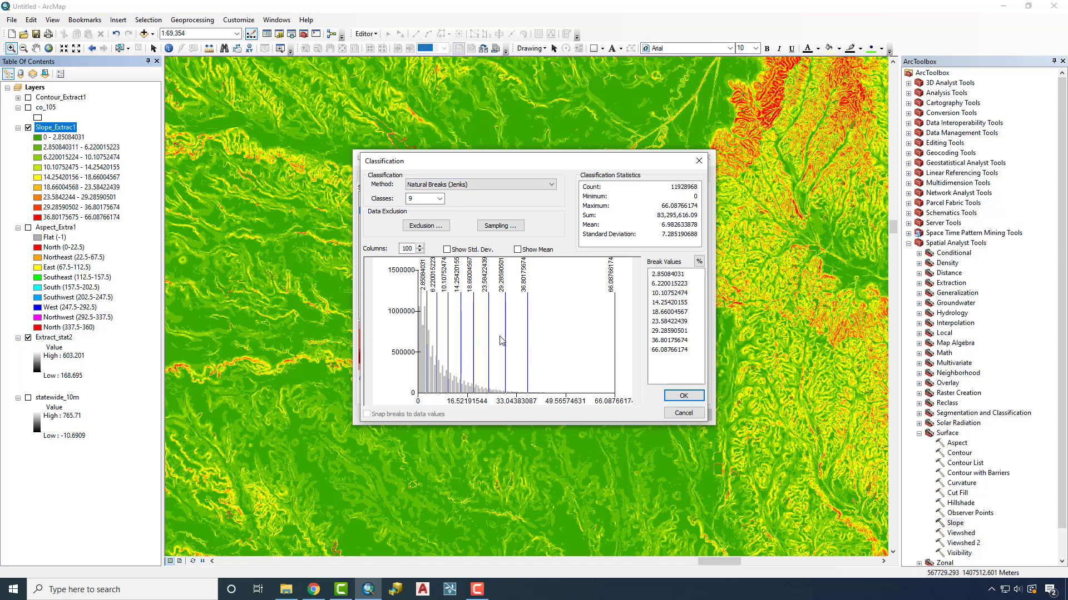
pyautogui.click(489, 185)
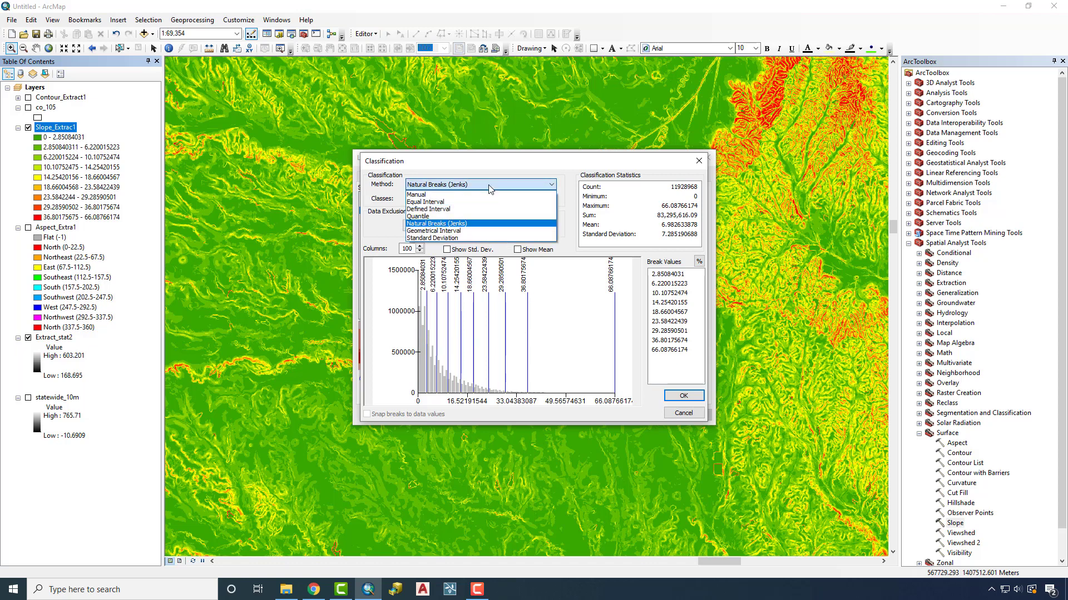
pyautogui.click(481, 195)
# - Enter class breaks 2, 5, 10, 15, 20, 25, 30, 40 and 60 and apply them
pyautogui.click(675, 278)
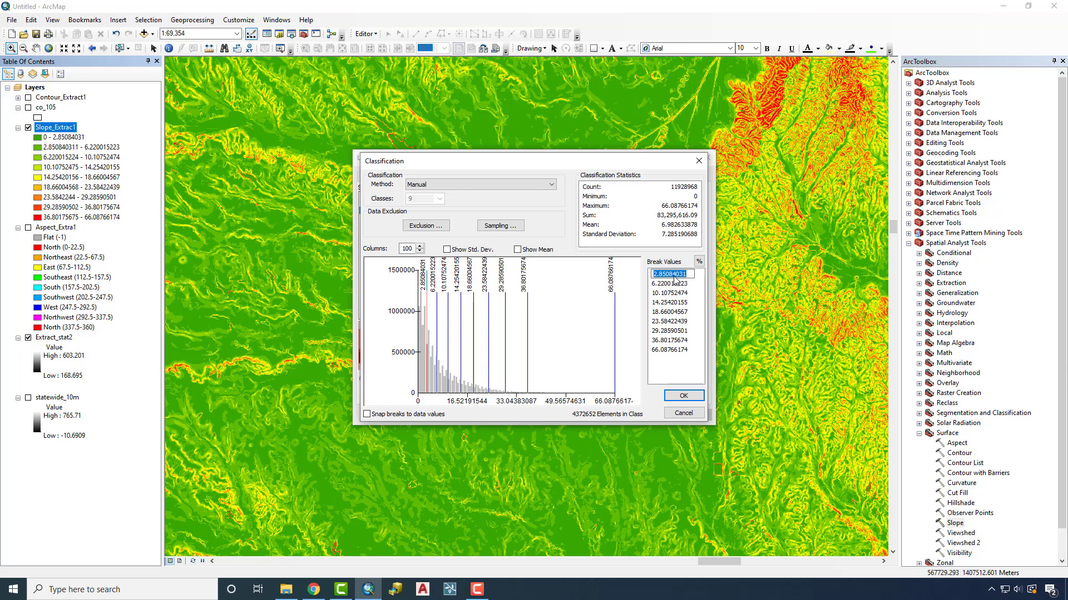
pyautogui.write('2')
pyautogui.press('Return')
pyautogui.write('5')
pyautogui.press('Return')
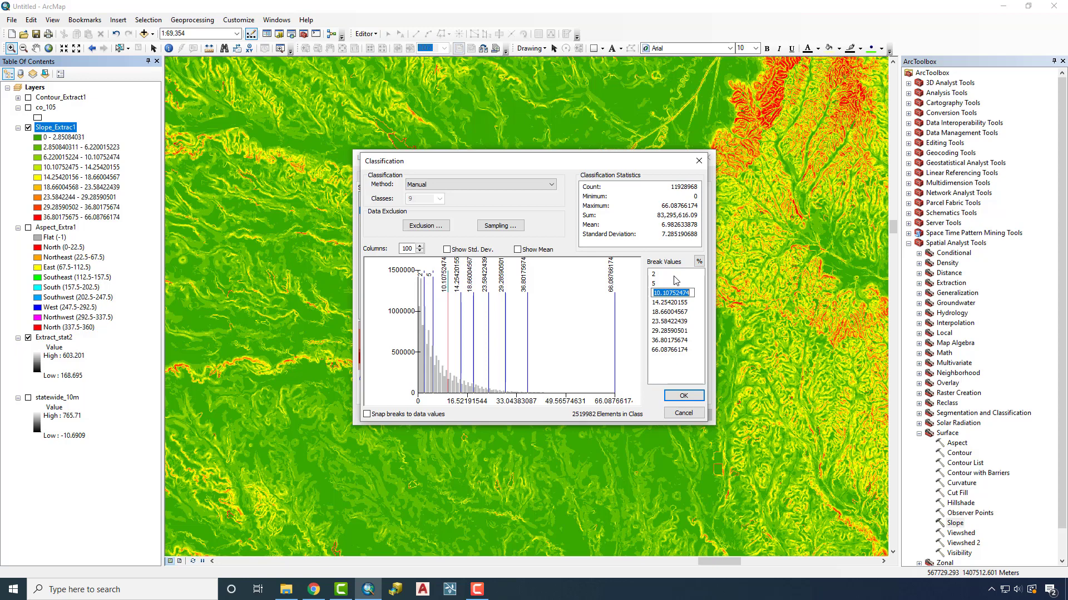
pyautogui.write('10')
pyautogui.press('Return')
pyautogui.write('15')
pyautogui.write('20')
pyautogui.press('Return')
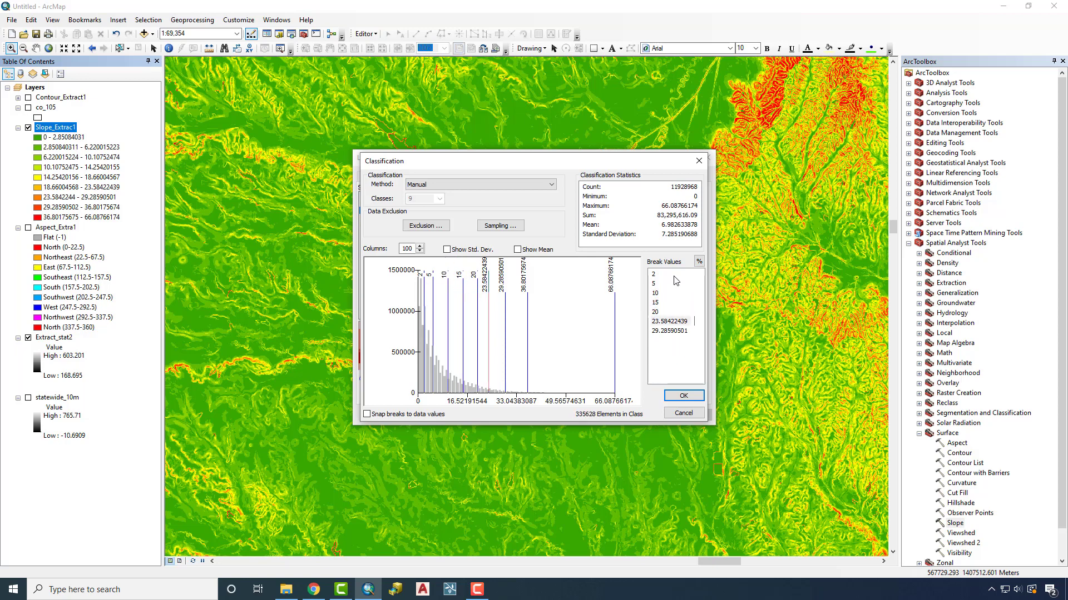
pyautogui.write('25')
pyautogui.press('Return')
pyautogui.write('30')
pyautogui.press('Return')
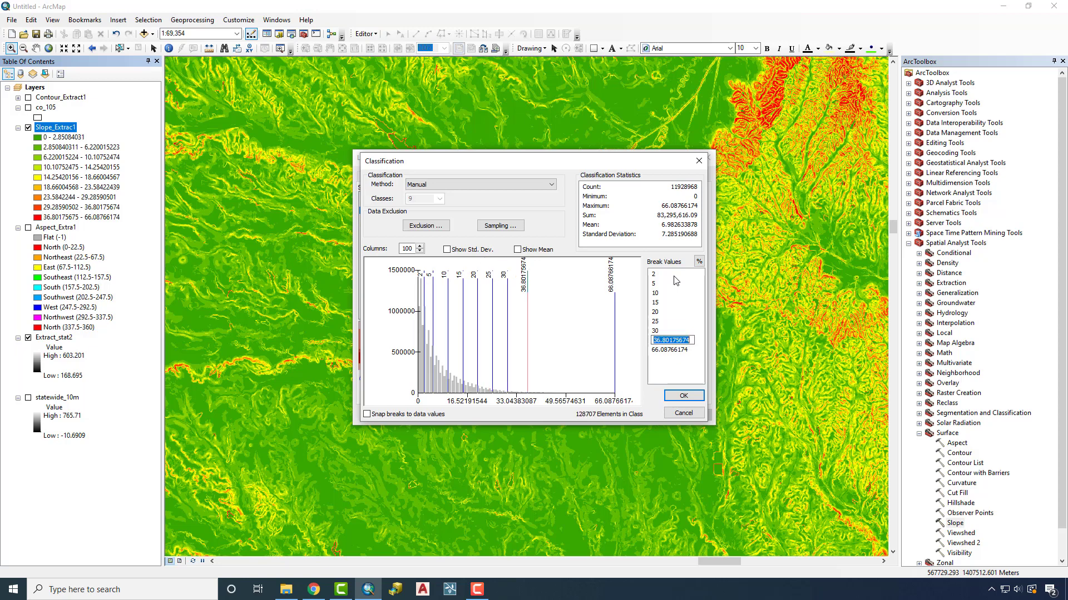
pyautogui.write('40')
pyautogui.press('Return')
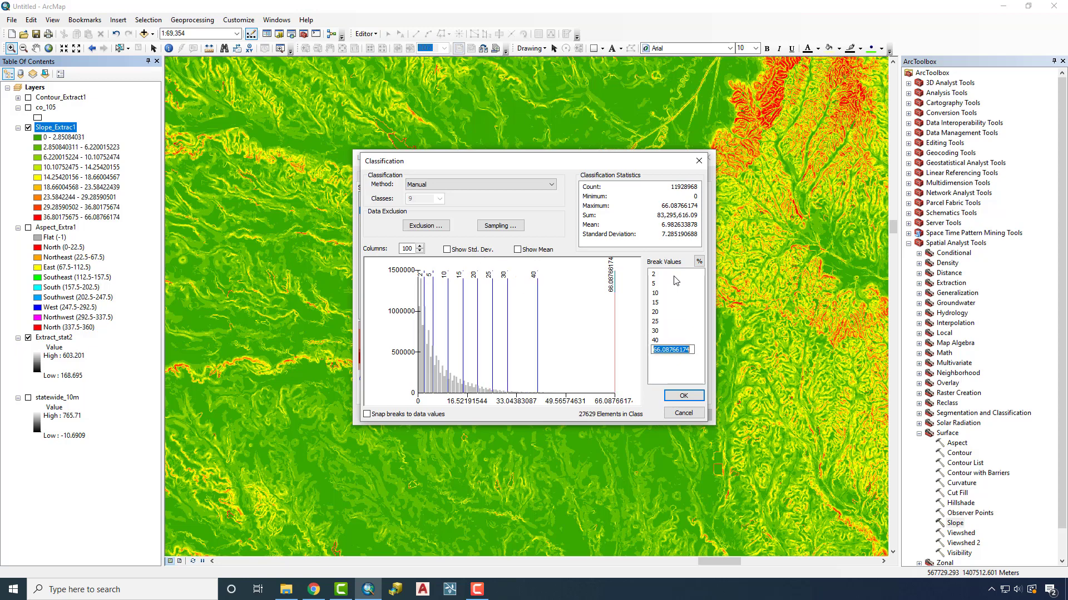
pyautogui.write('60')
pyautogui.press('Return')
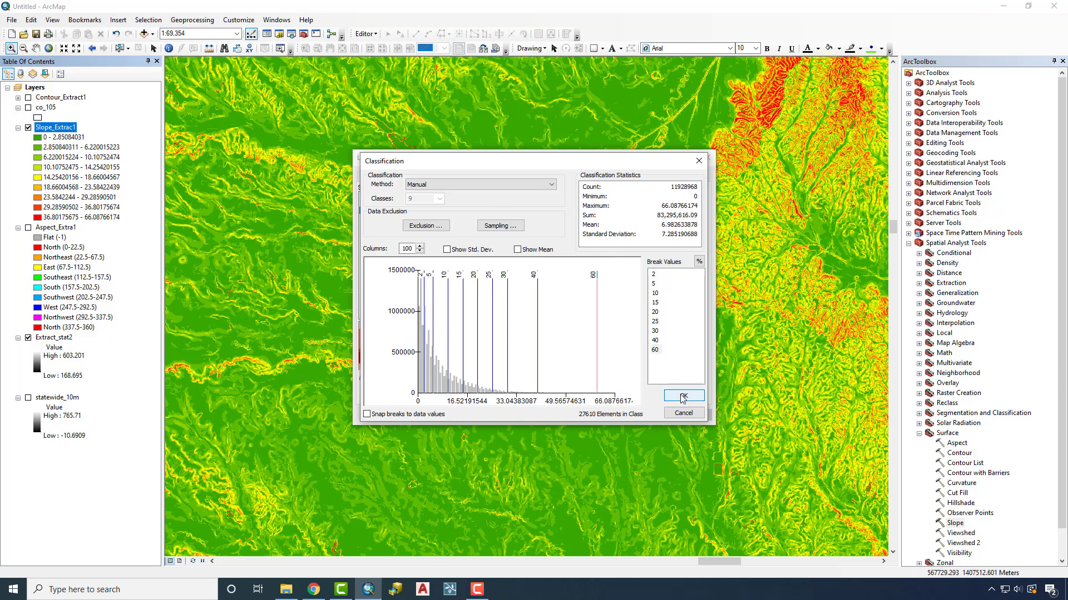
pyautogui.click(683, 395)
pyautogui.click(688, 414)
pyautogui.click(606, 416)
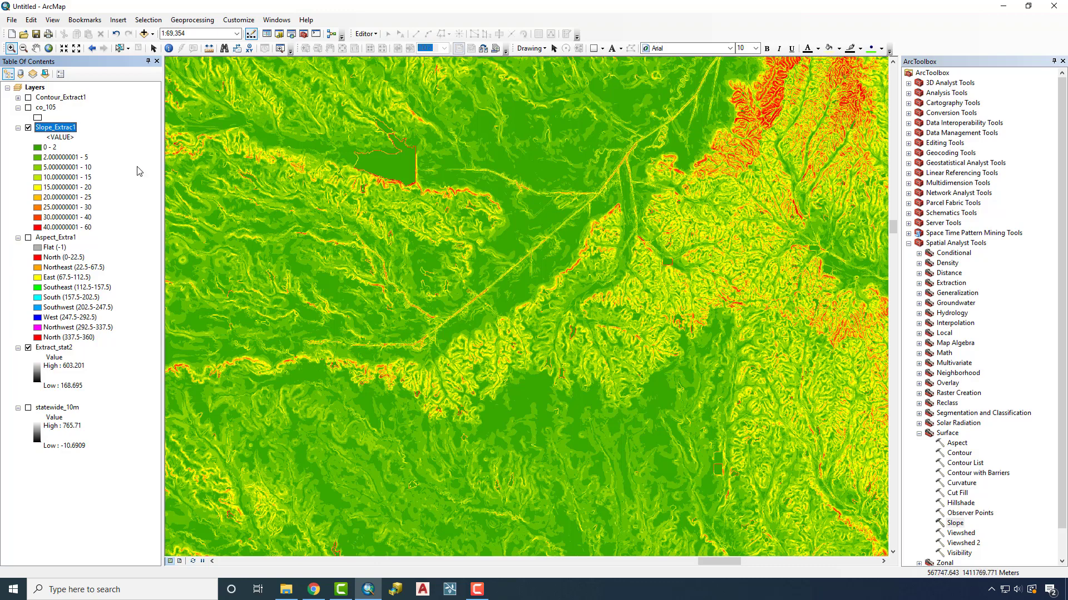
# - Hide Slope_Extrac1 and zoom out to the full raster extent
pyautogui.click(28, 128)
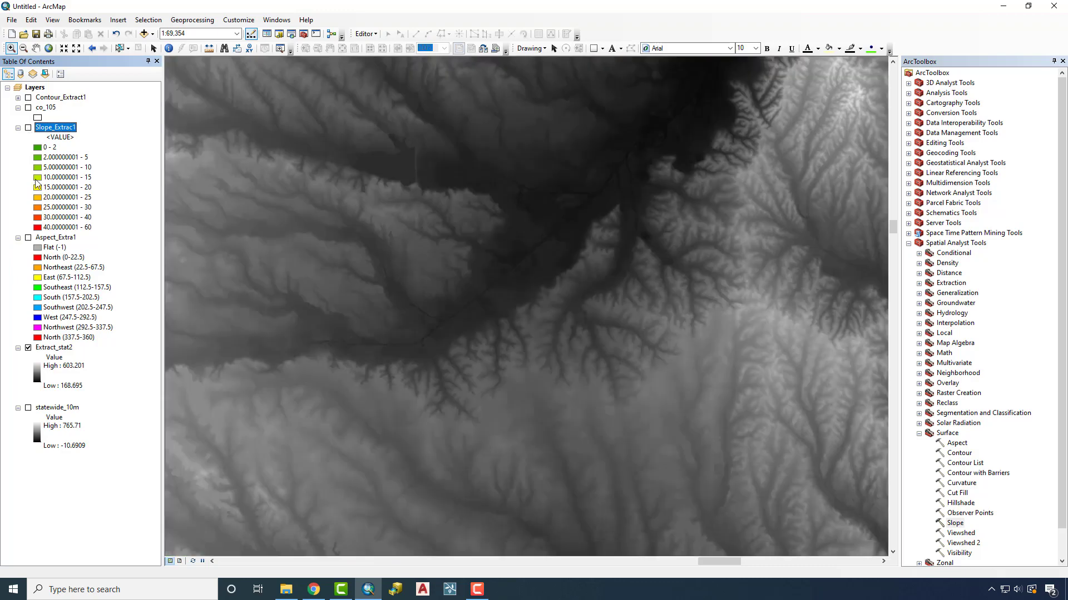
pyautogui.click(76, 49)
pyautogui.click(76, 49)
pyautogui.click(76, 49)
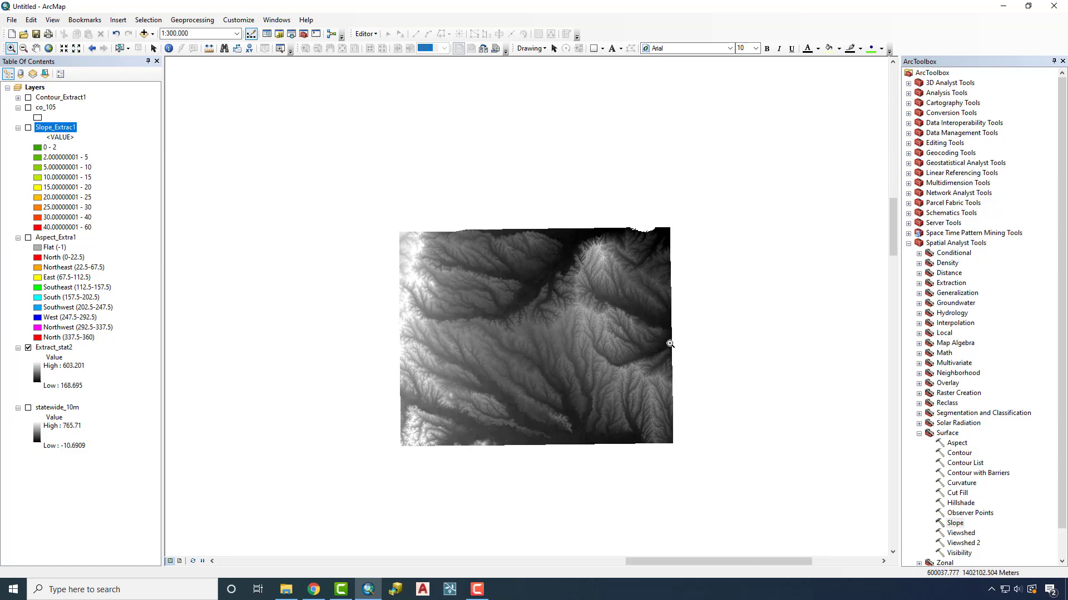
# - Run Hillshade on Extract_stat2 to create HillSha_Extr1, then hide Extract_stat2 and zoom in
pyautogui.doubleClick(962, 503)
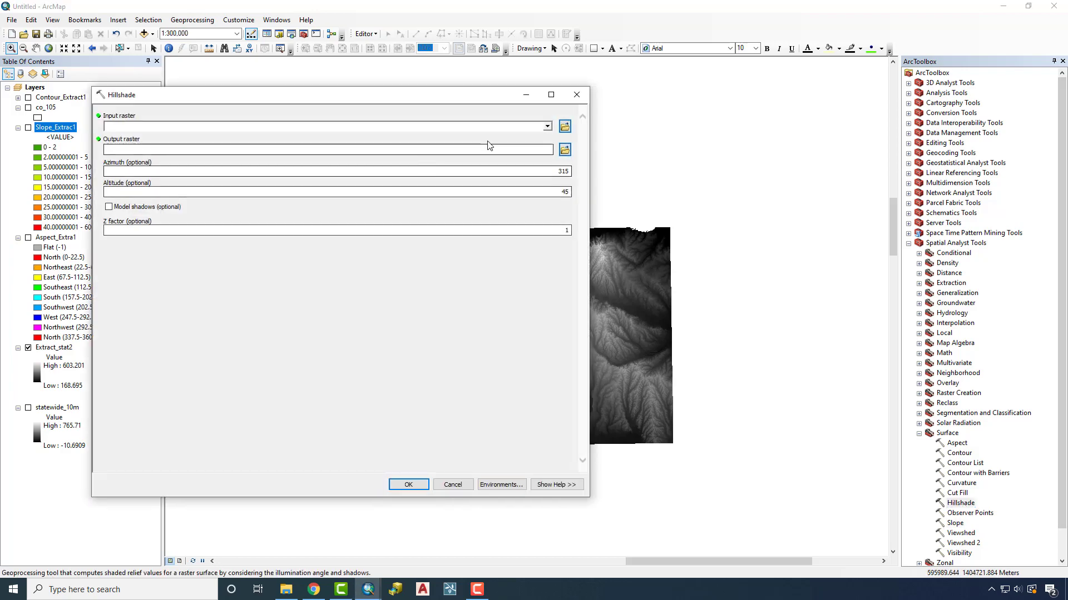
pyautogui.click(548, 126)
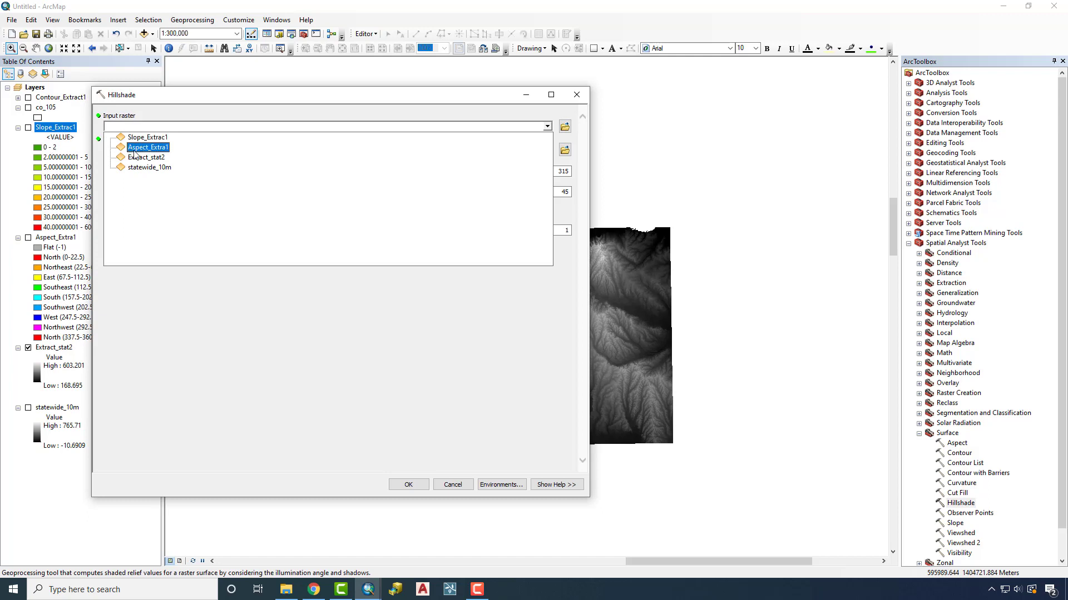
pyautogui.click(145, 158)
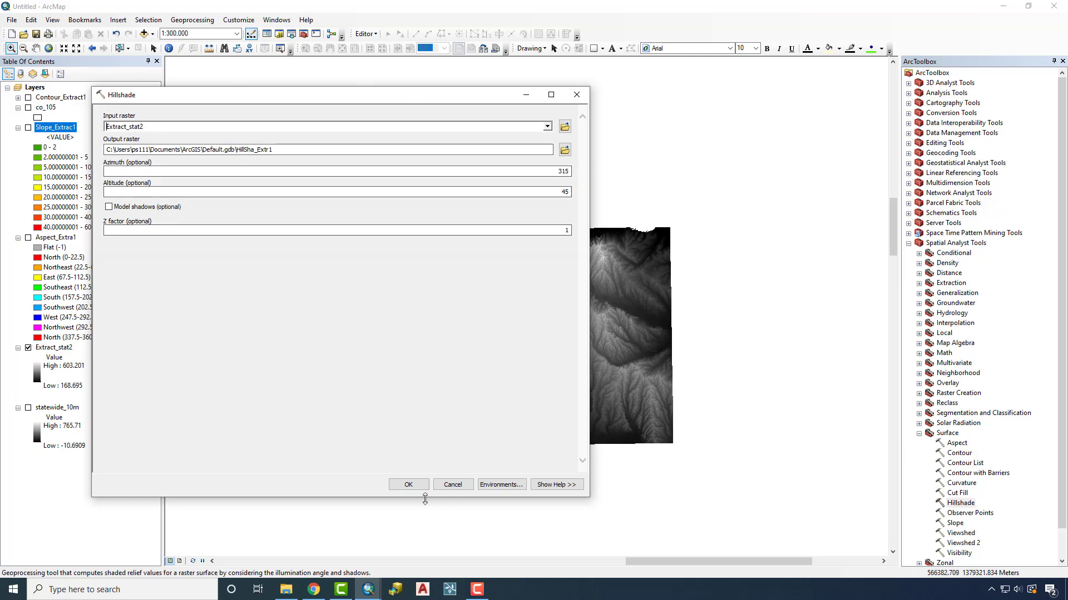
pyautogui.click(408, 485)
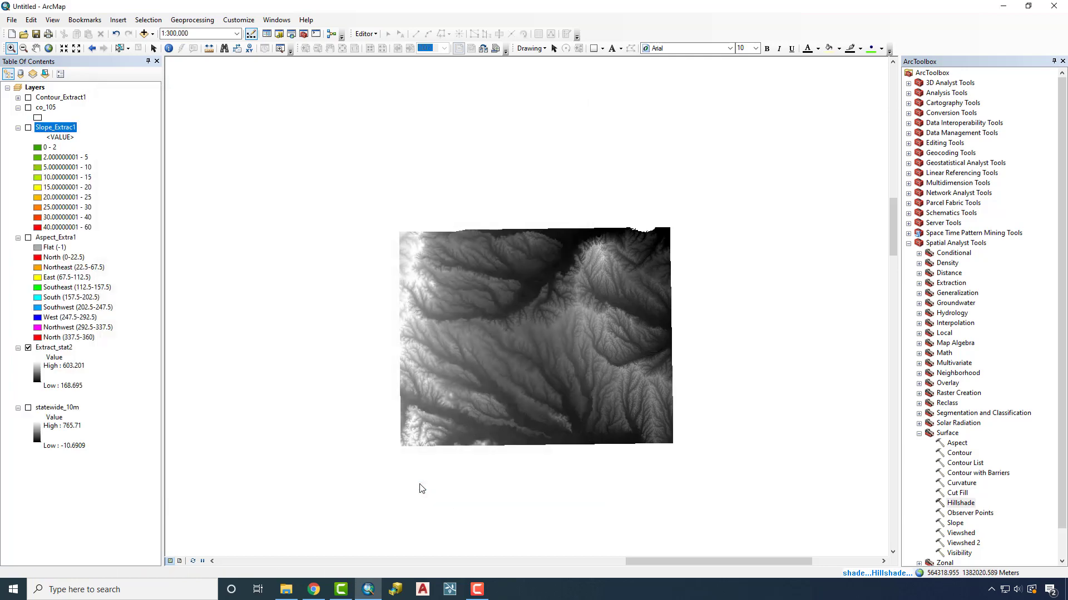
pyautogui.click(29, 408)
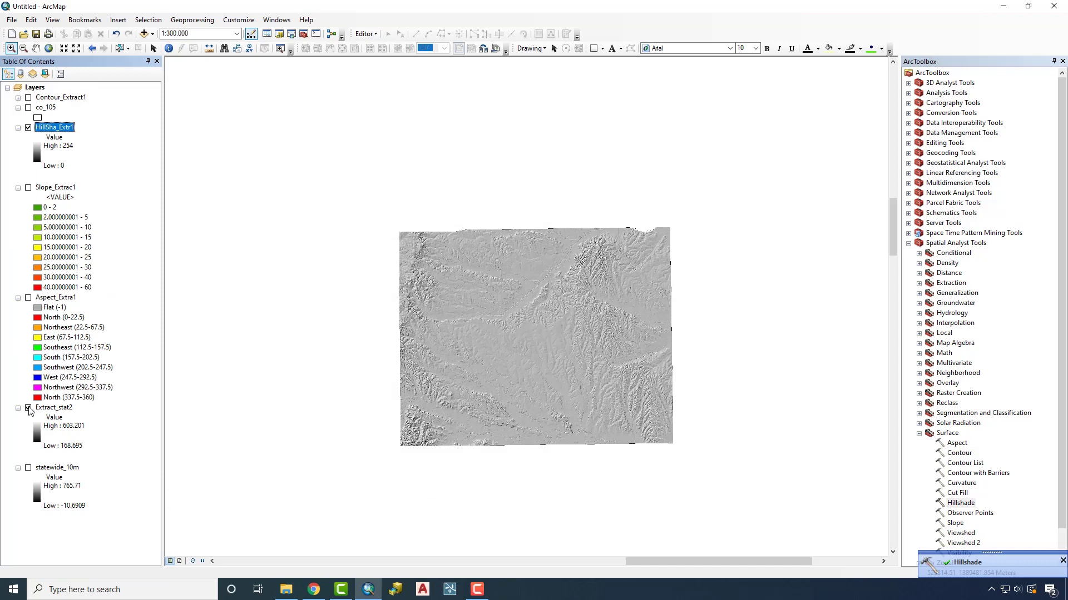
pyautogui.moveTo(540, 260); pyautogui.dragTo(643, 354)
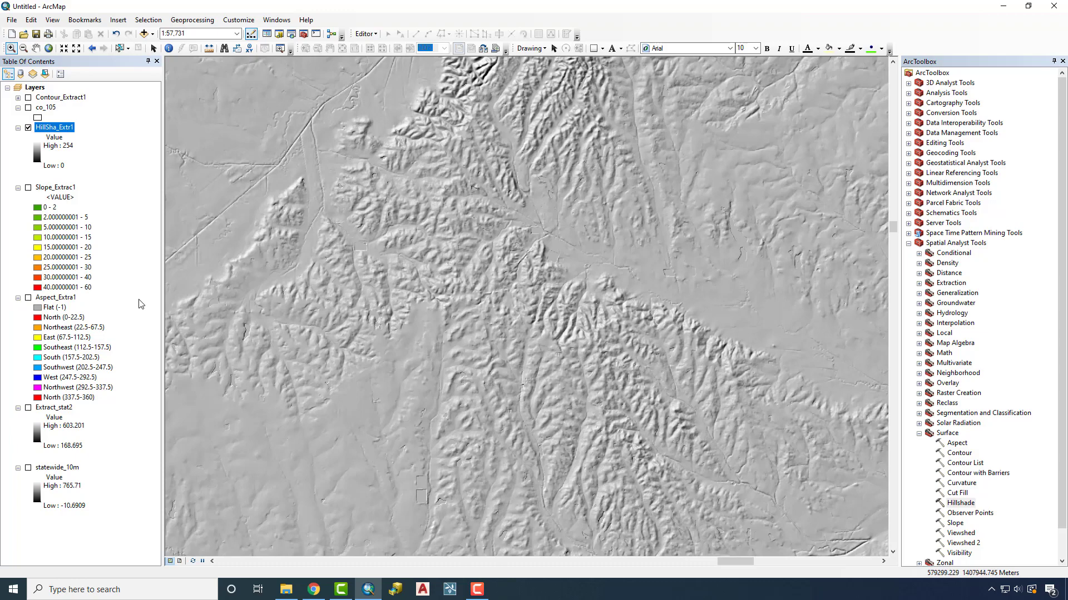
# - Set HillSha_Extr1's display transparency to 60%, after first previewing 50%
pyautogui.rightClick(58, 131)
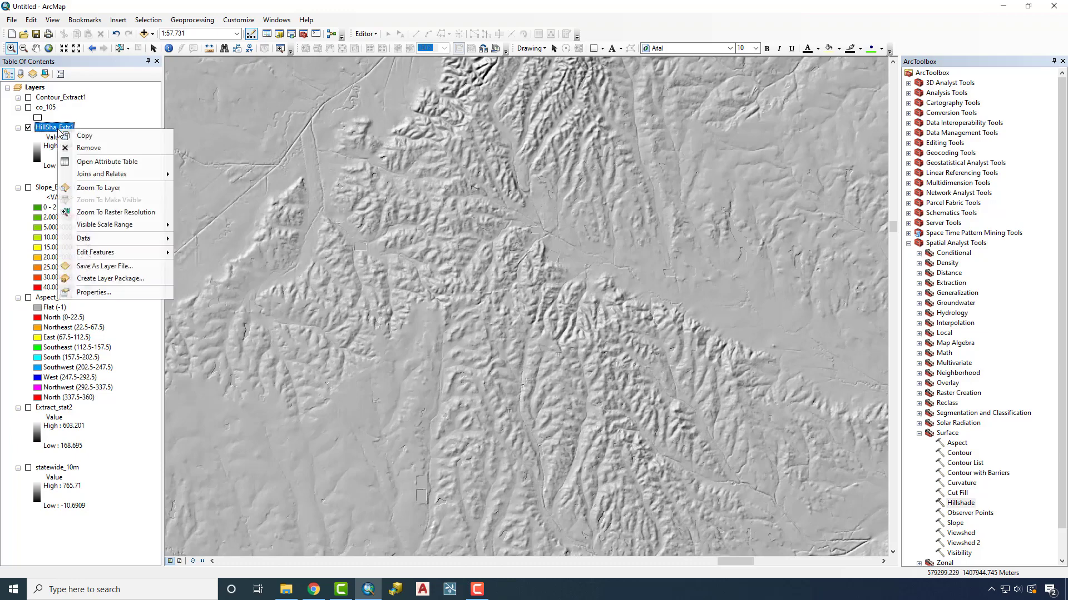
pyautogui.click(94, 297)
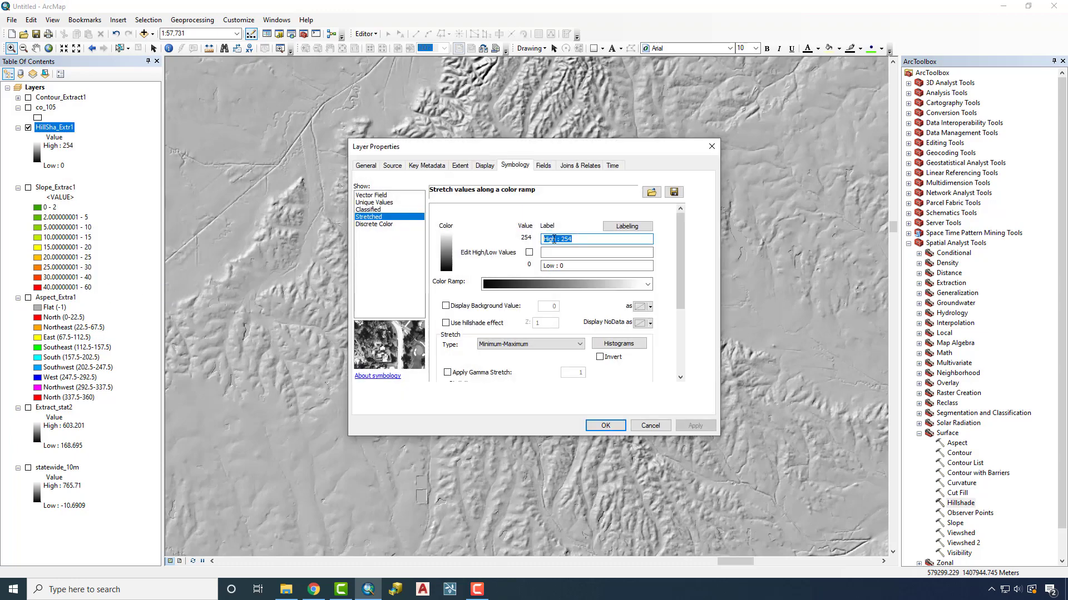
pyautogui.click(483, 166)
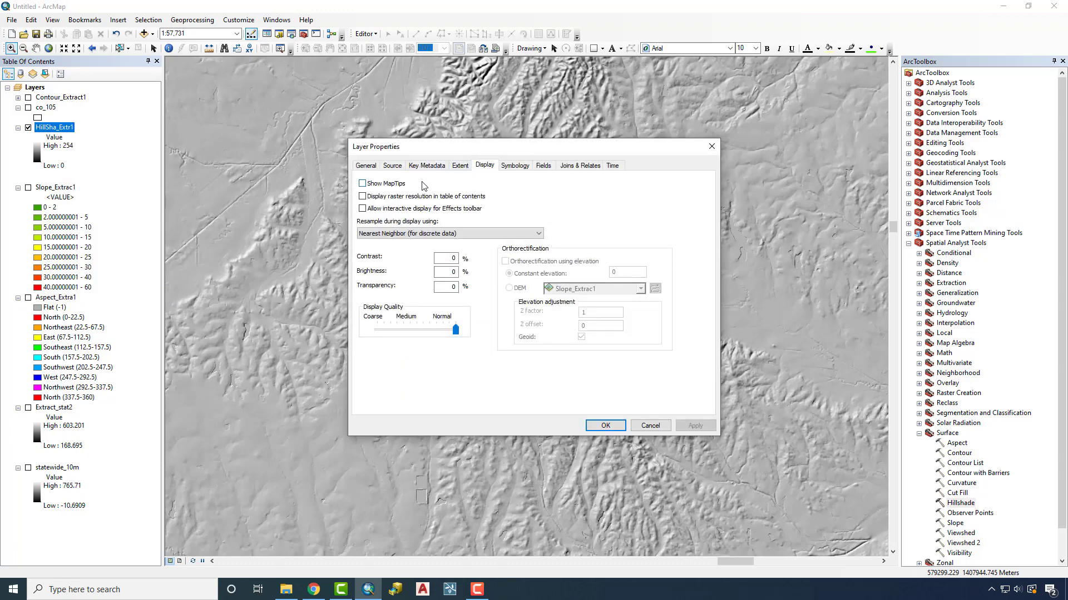
pyautogui.doubleClick(452, 287)
pyautogui.write('50')
pyautogui.click(695, 426)
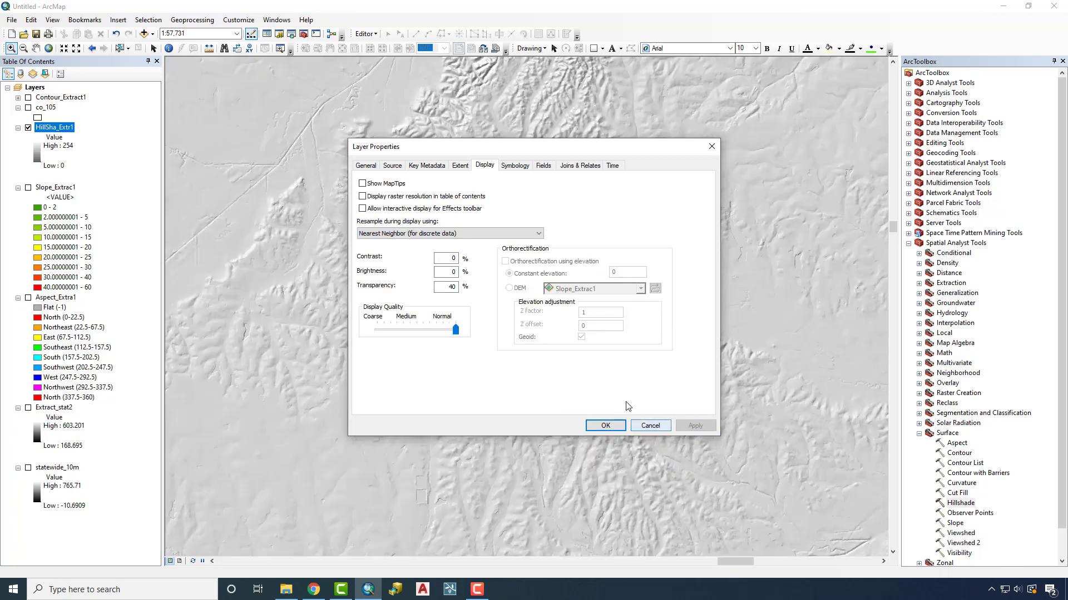
pyautogui.doubleClick(452, 287)
pyautogui.write('60')
pyautogui.click(605, 426)
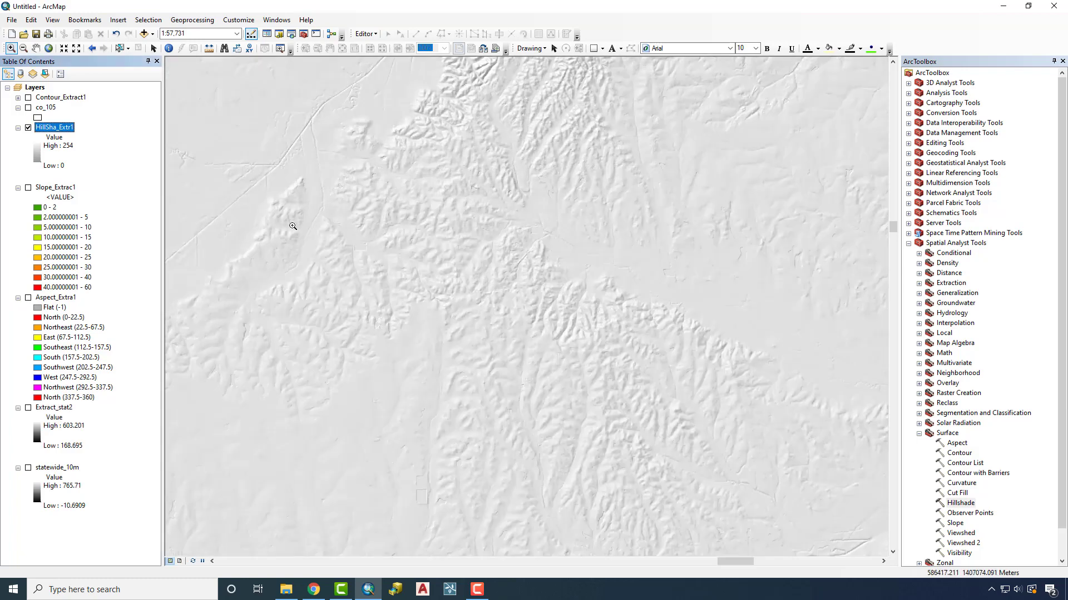